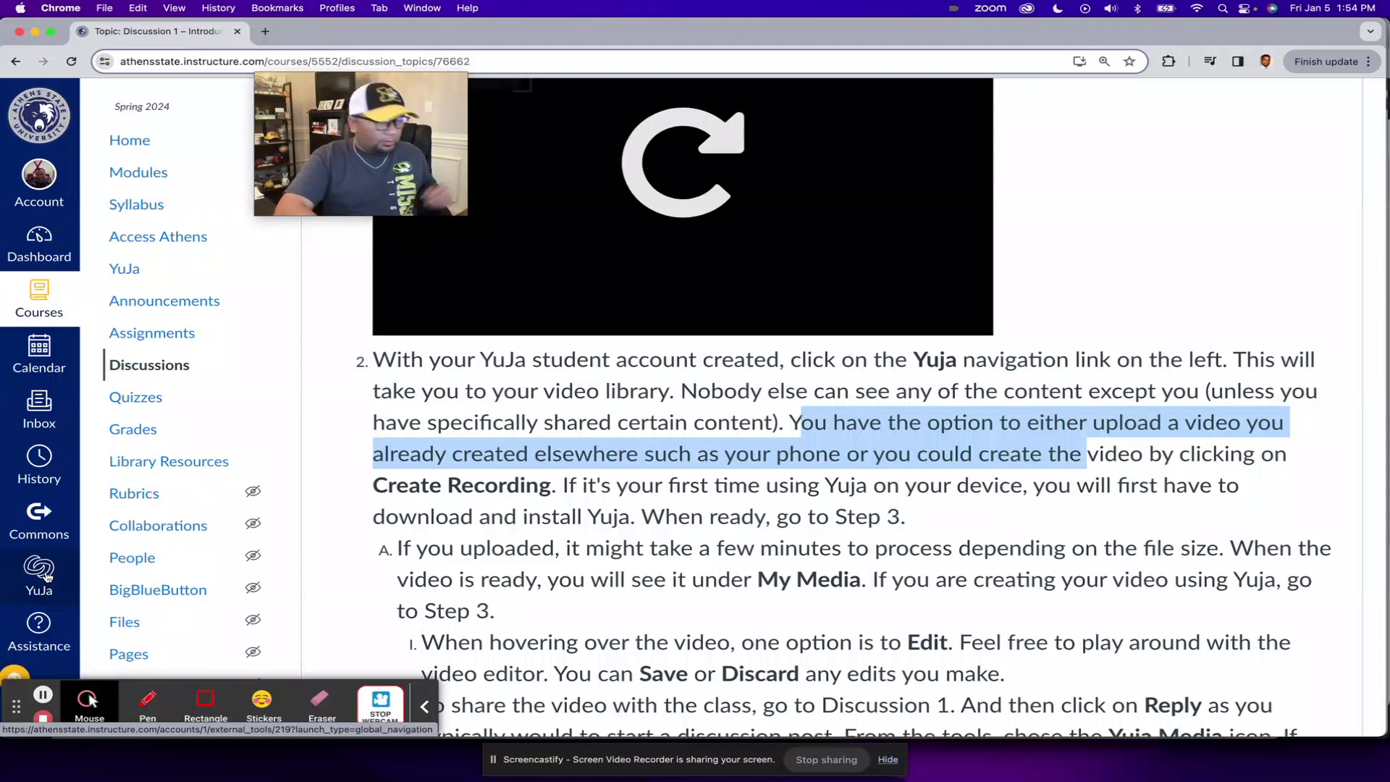
Open the course's YuJa video library in a new tab, then return to the Discussion 1 tab.
click(45, 574)
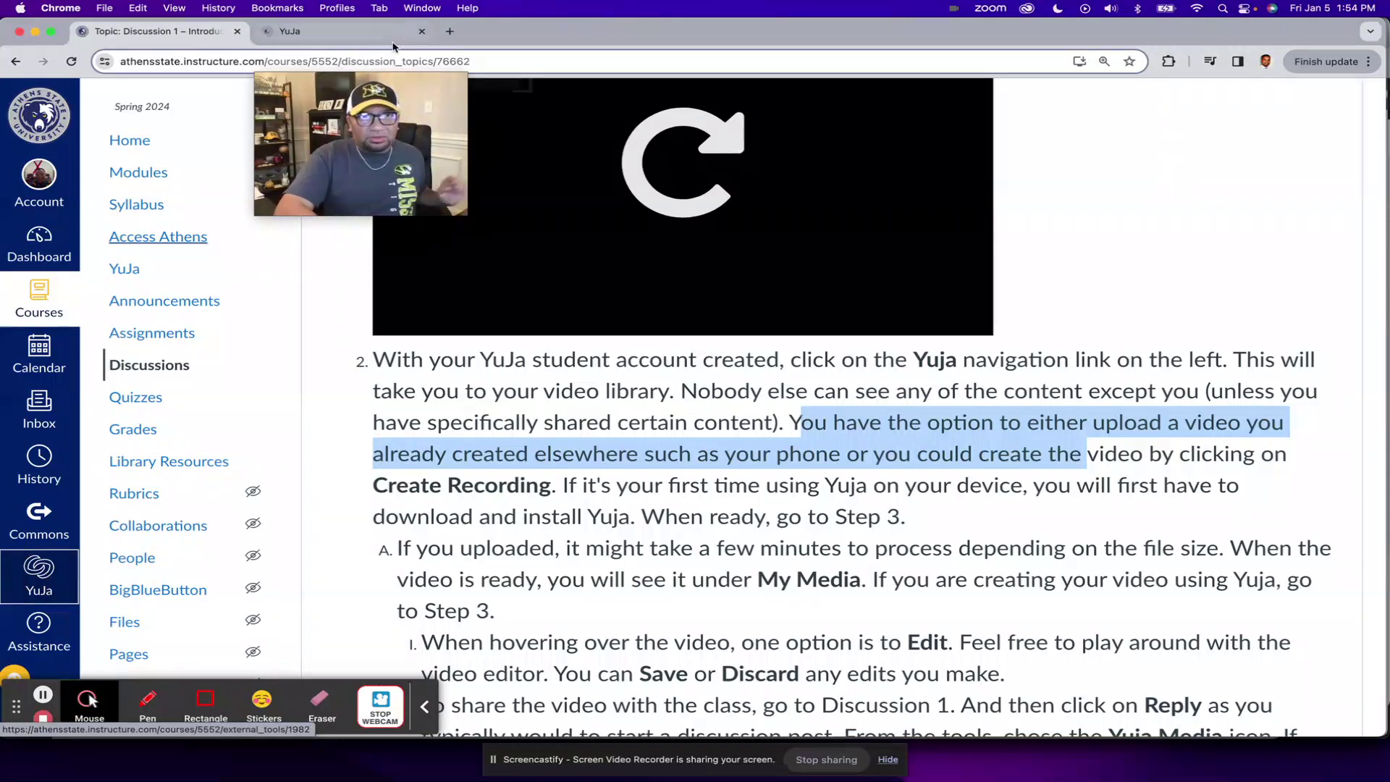
click(343, 33)
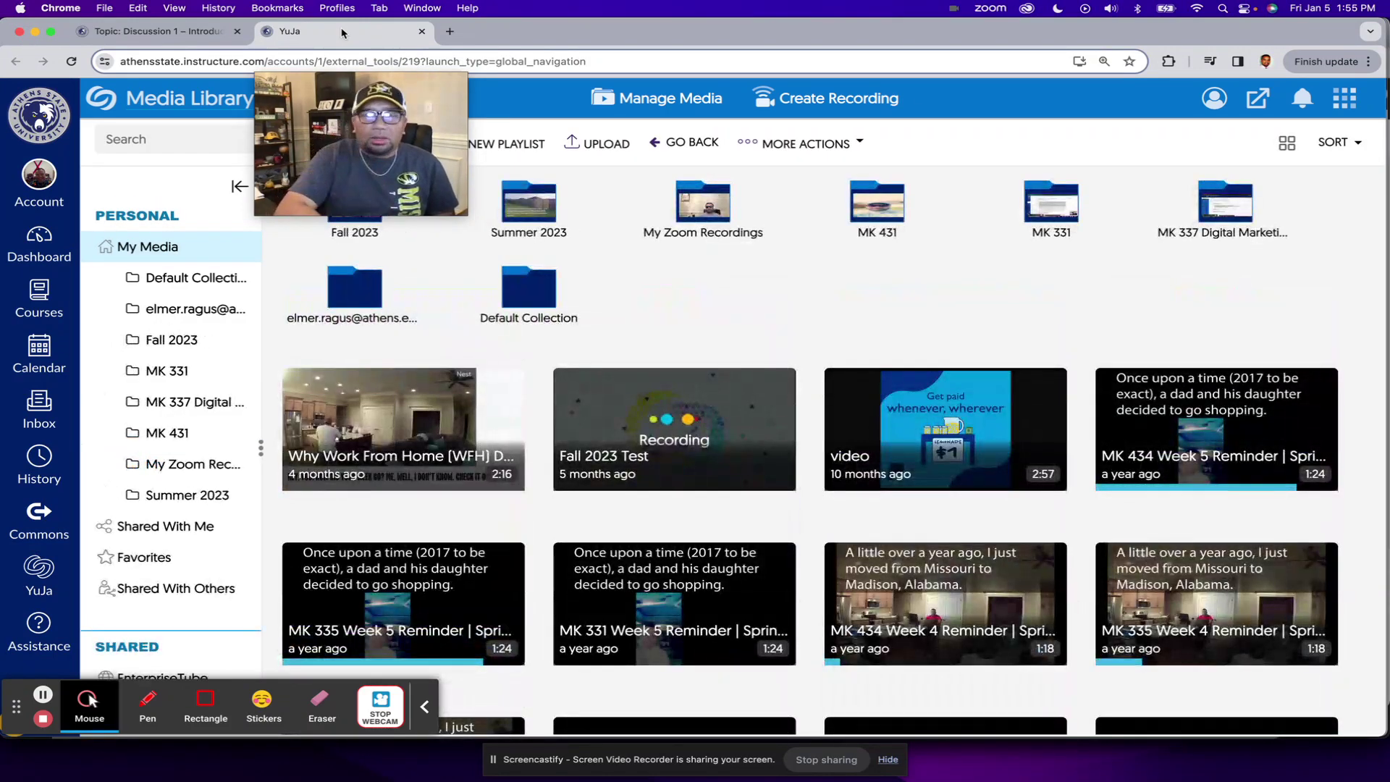
click(165, 33)
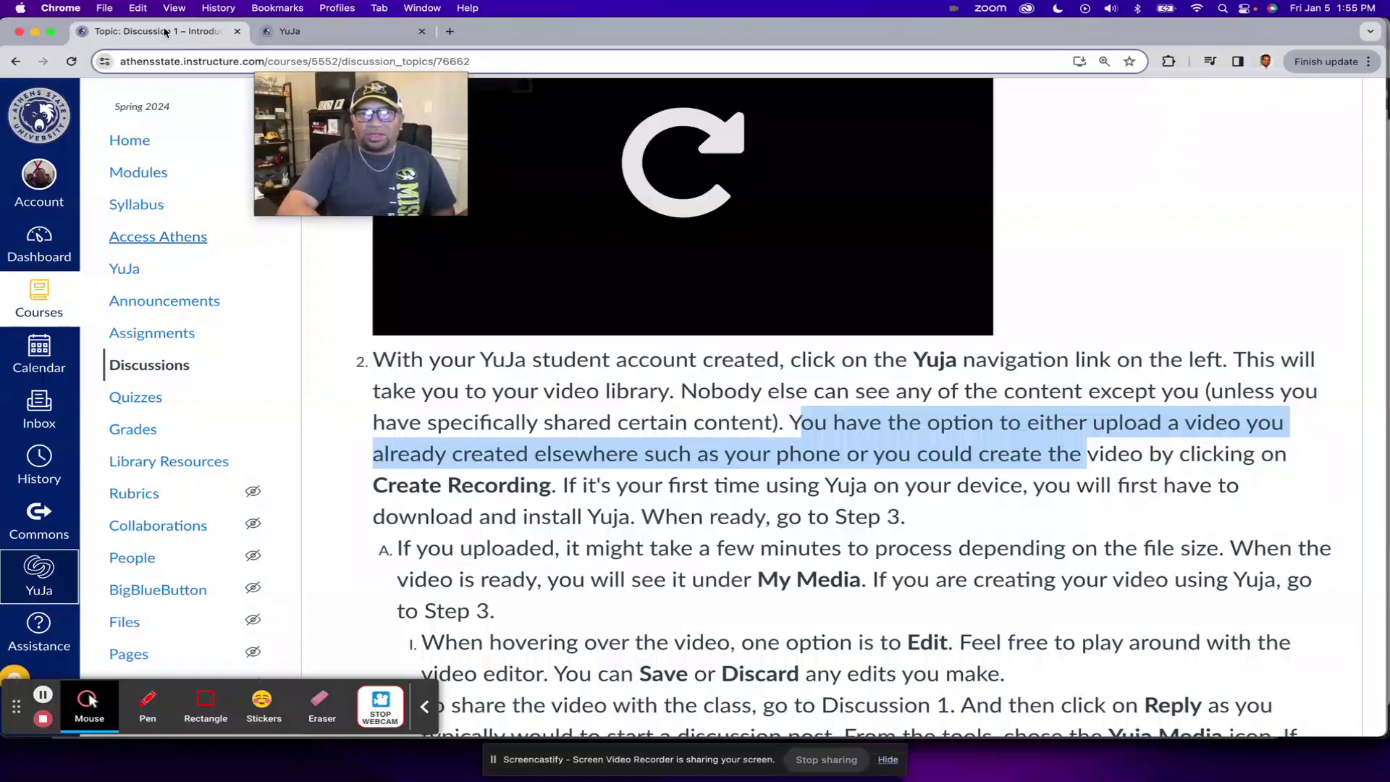
Highlight the step 2 instructions up to 'Create Recording', then just the words 'Create Recording'.
click(568, 393)
drag(554, 490, 381, 363)
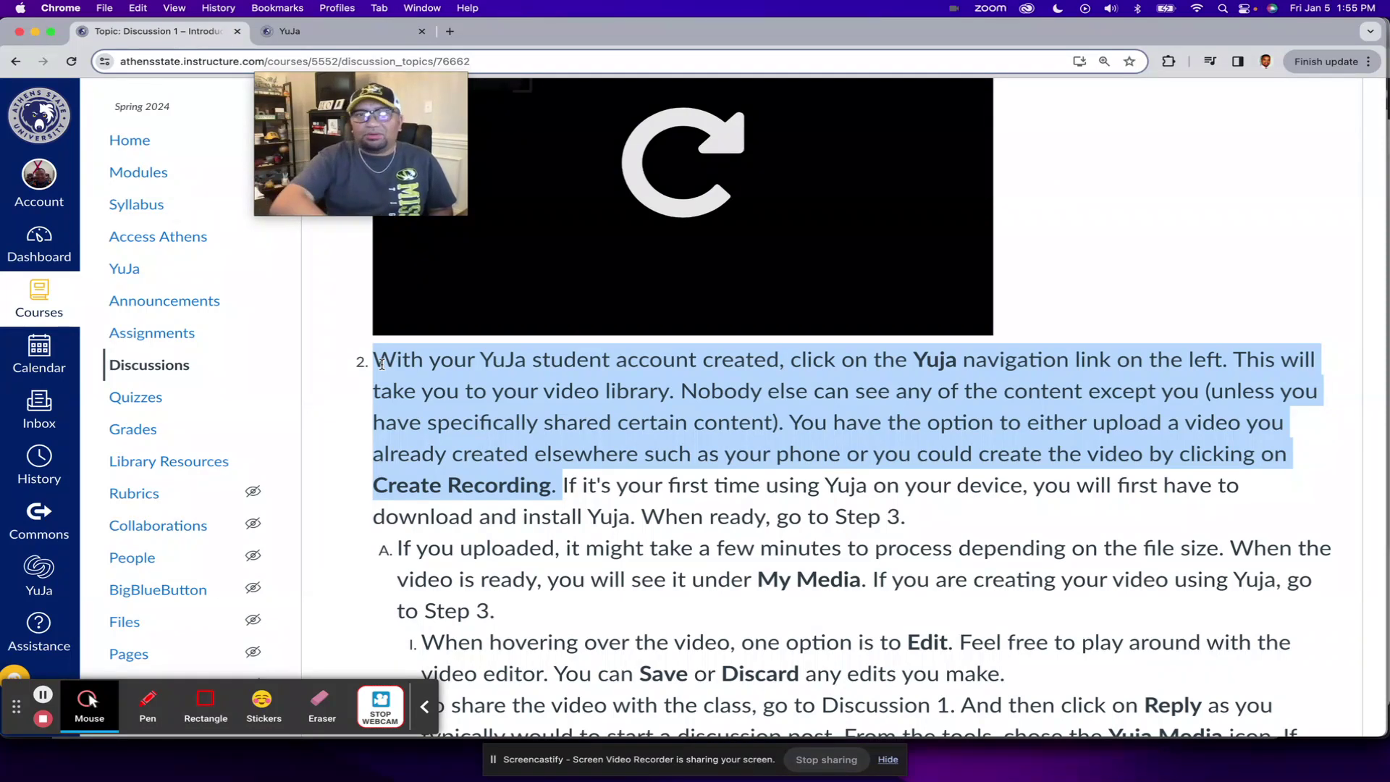
click(525, 478)
drag(549, 486, 373, 487)
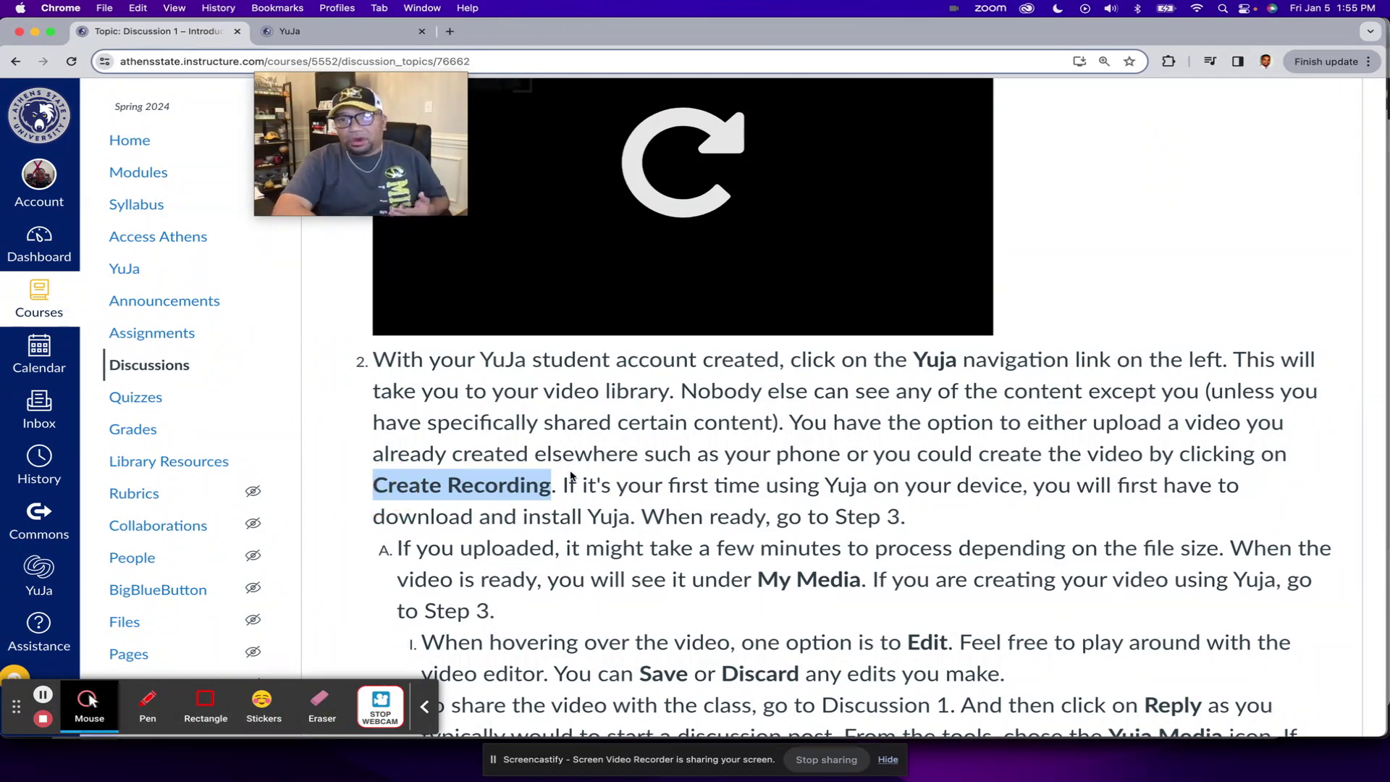
Highlight the phrase about uploading an existing phone video, then bring up the YuJa Media Library.
click(1074, 423)
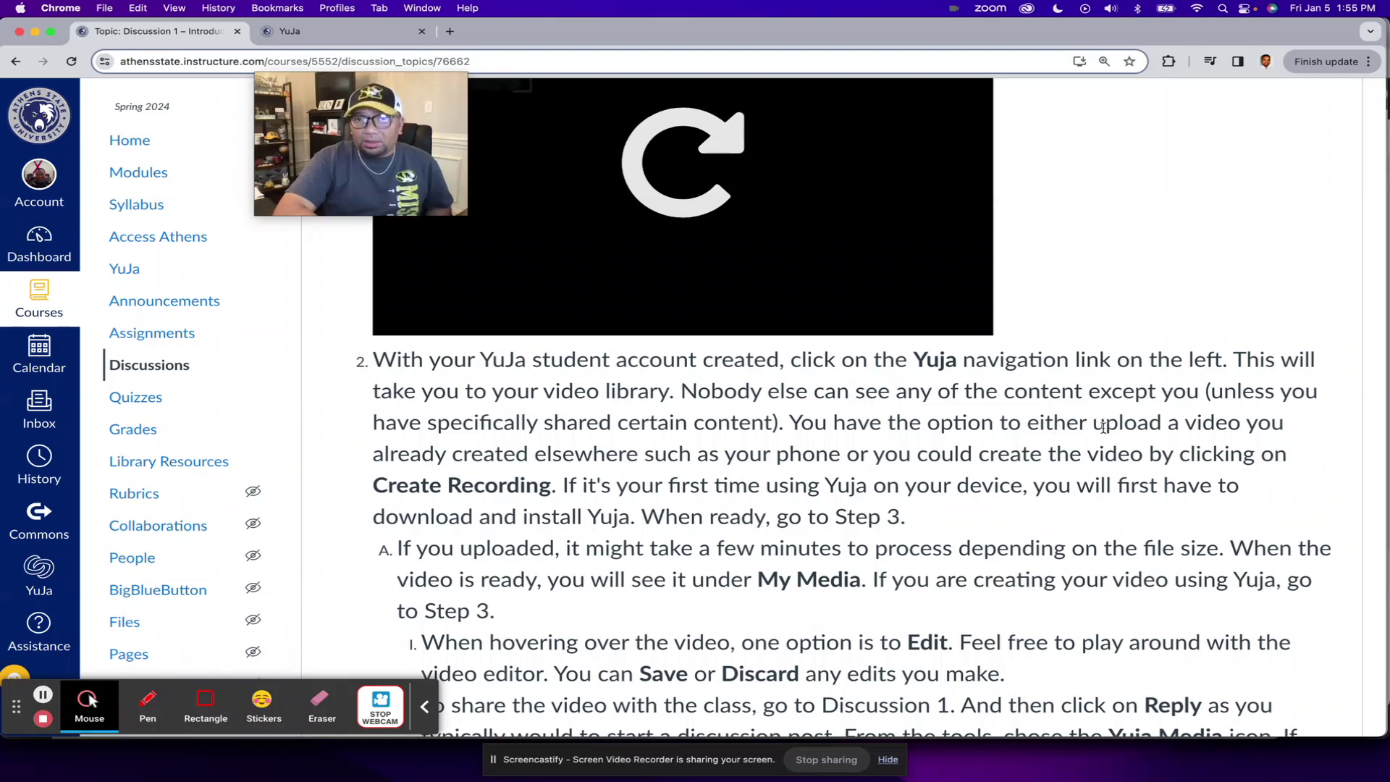
drag(1095, 424, 632, 457)
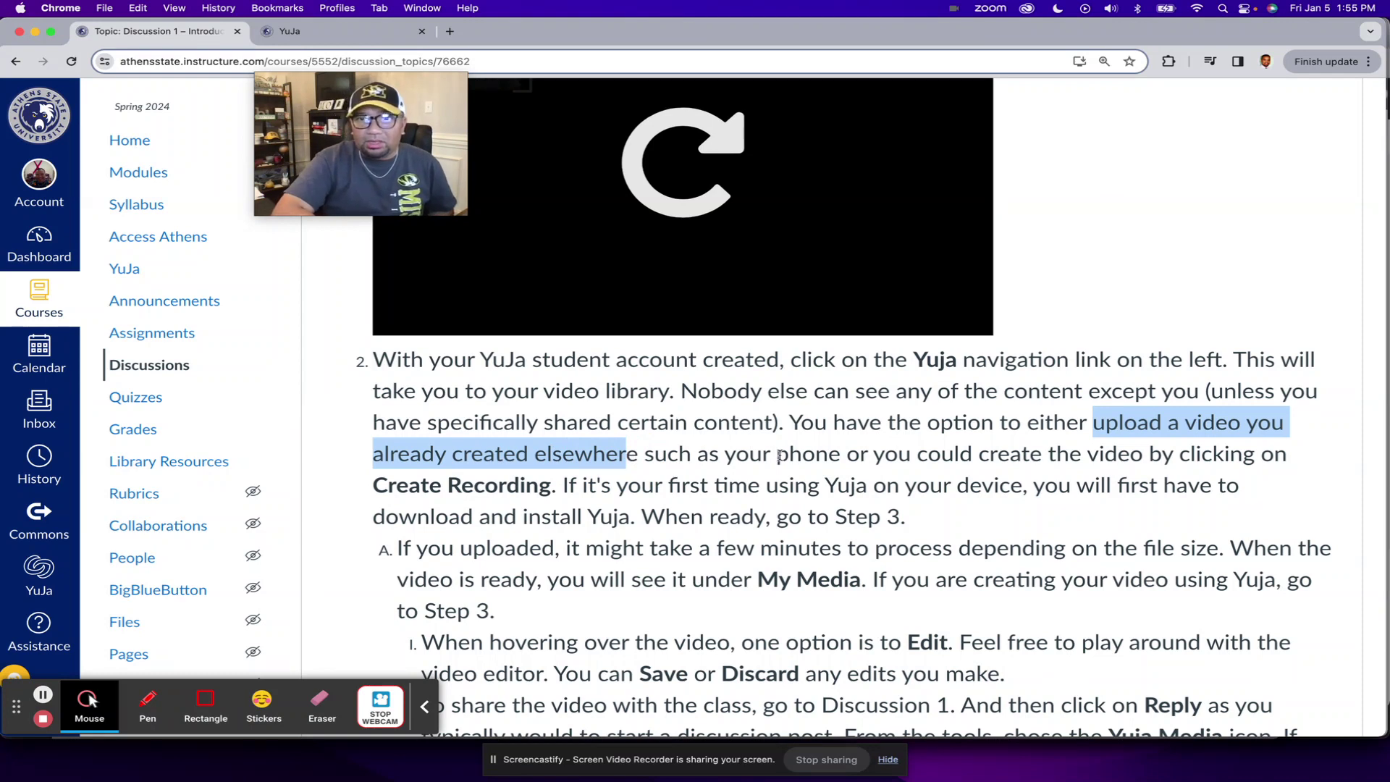
drag(776, 455, 840, 455)
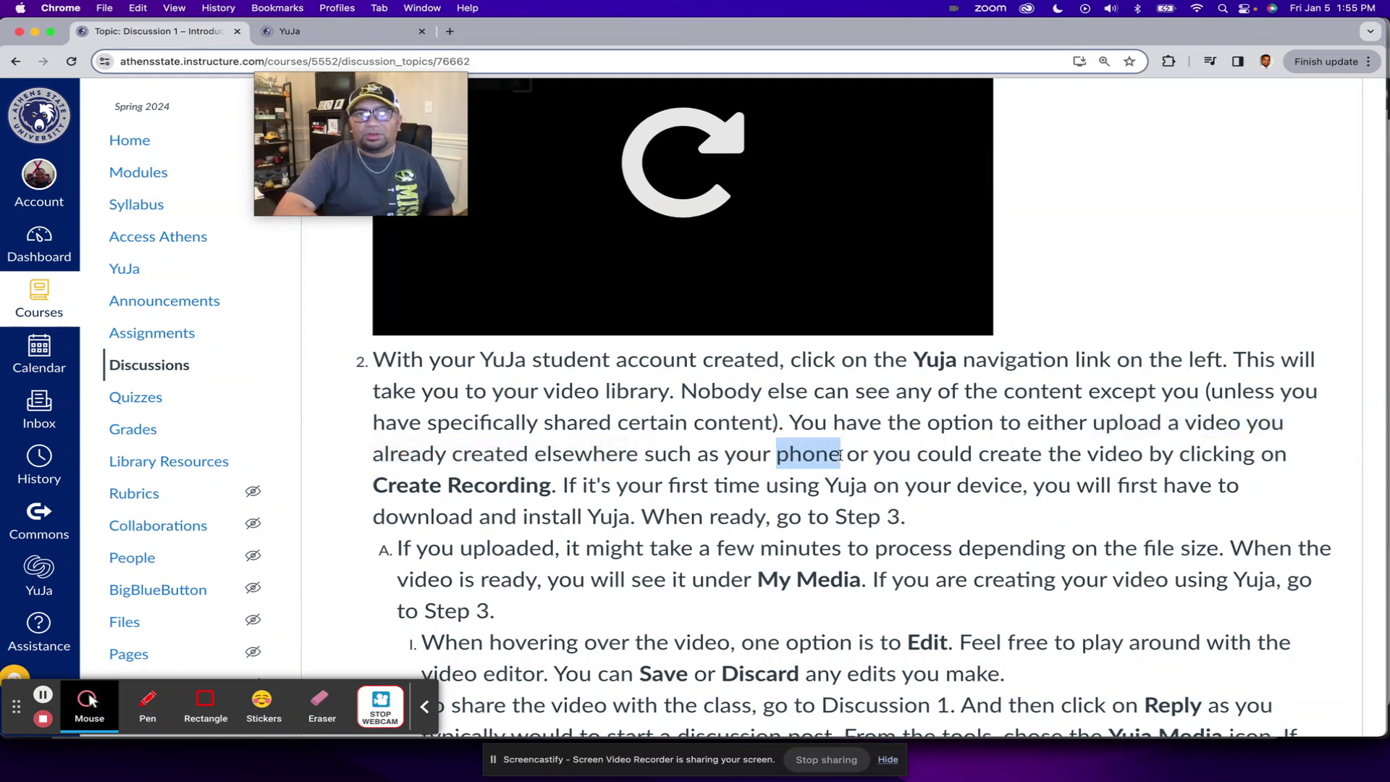
click(290, 31)
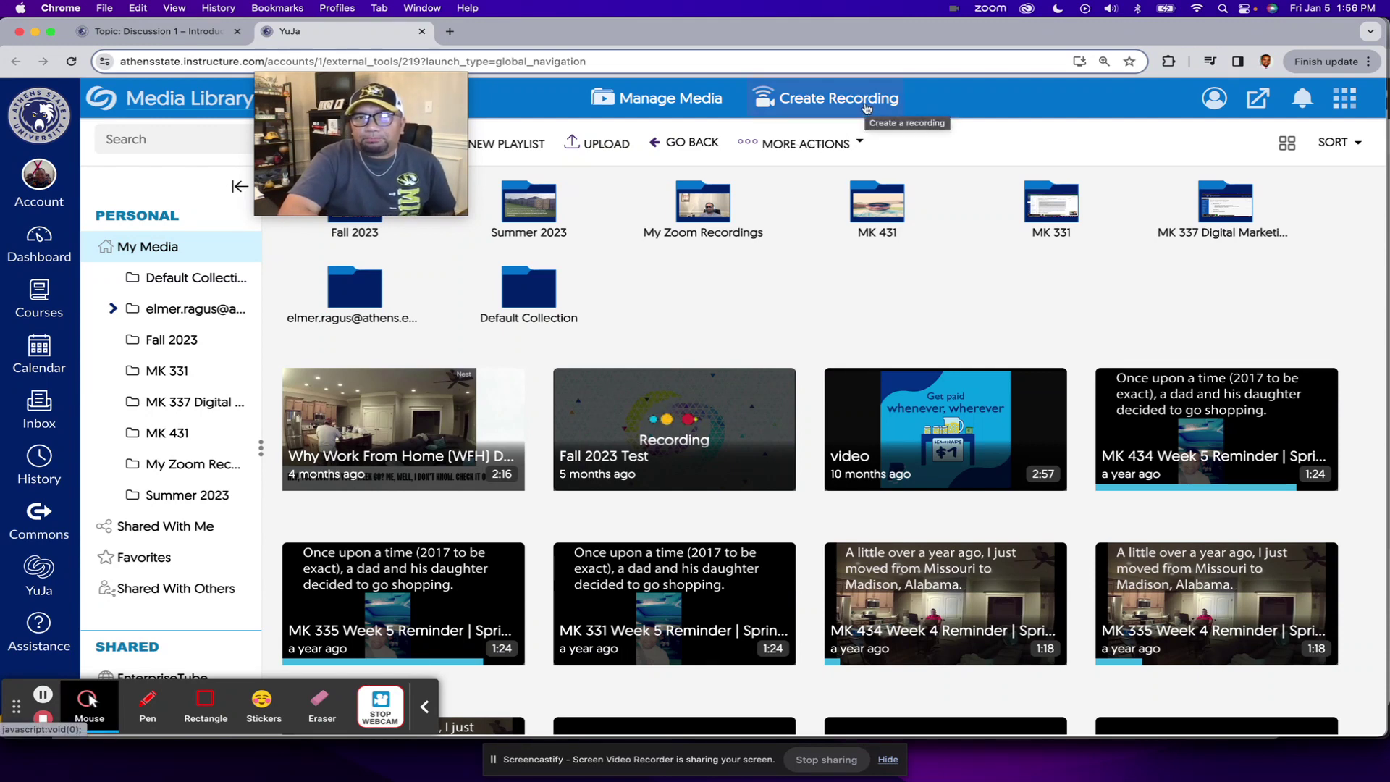
Choose Create Recording in the YuJa Media Library top bar.
click(820, 104)
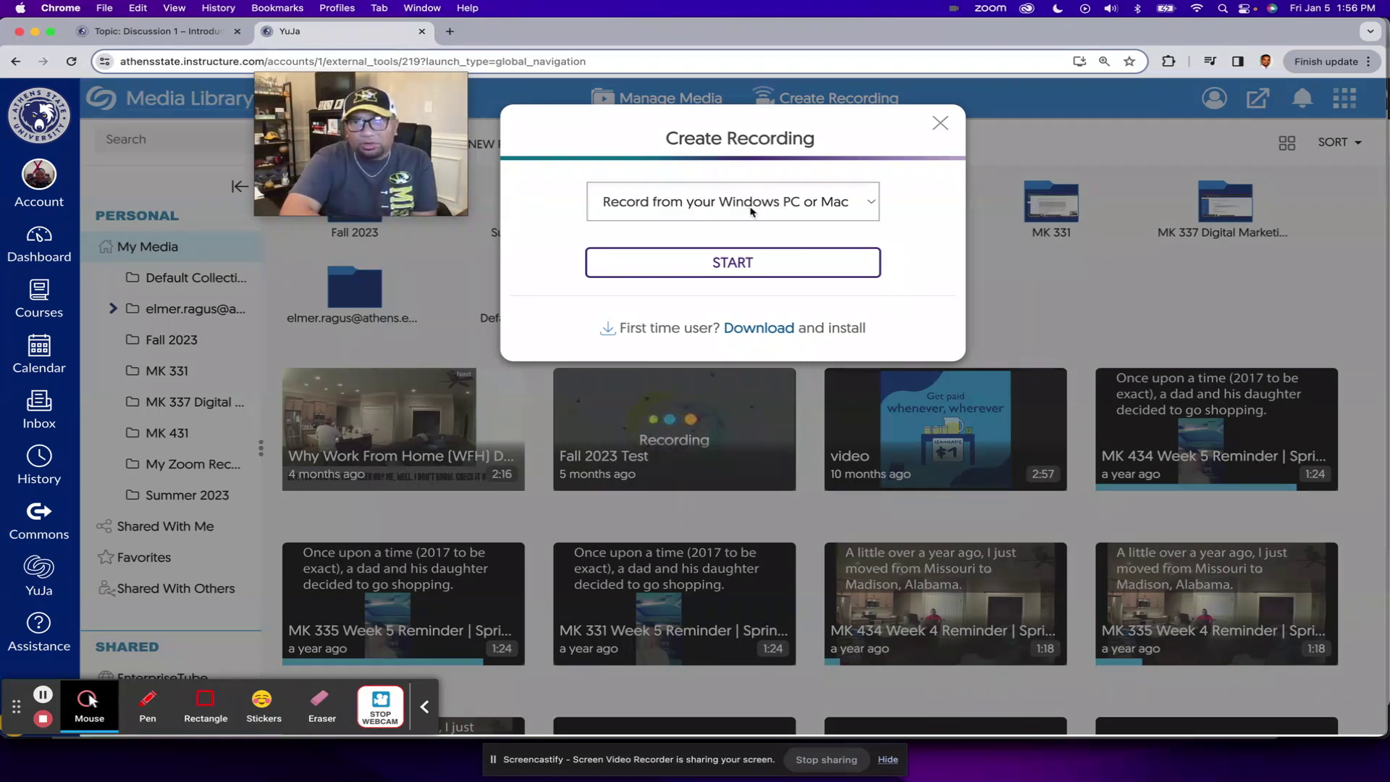
Show the recording-type dropdown listing Windows PC/Mac and Browser Capture Studio options.
click(779, 209)
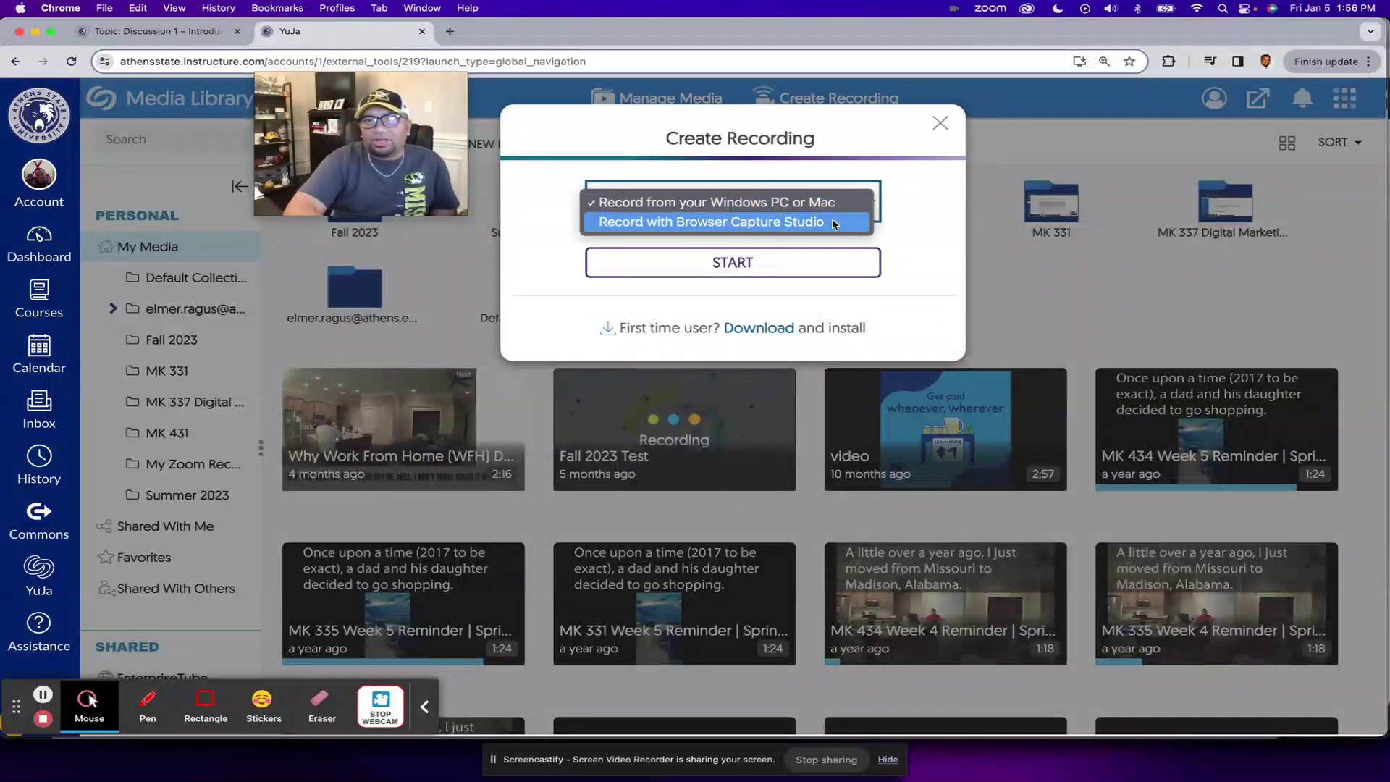
click(858, 174)
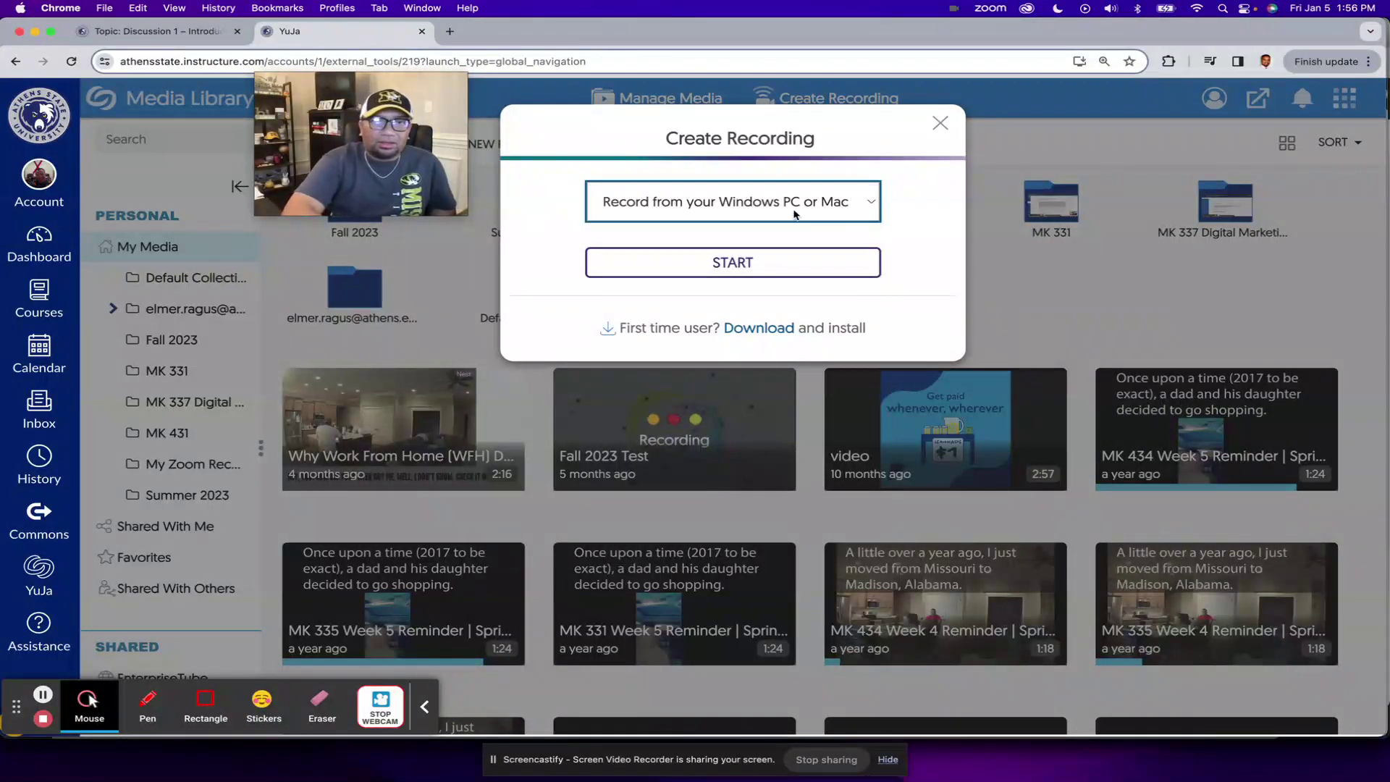
click(856, 211)
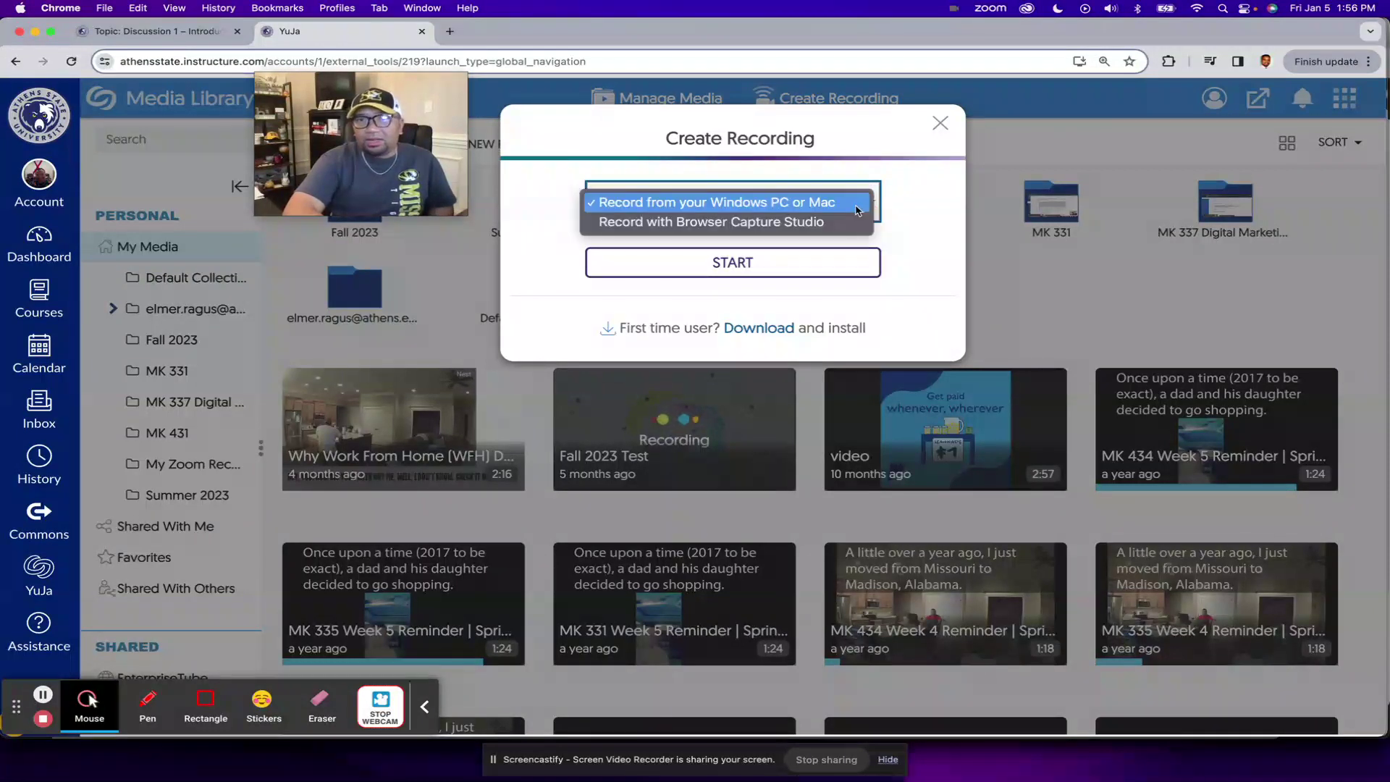
Choose Record with Browser Capture Studio and title the recording 'Test January 2024'.
click(757, 223)
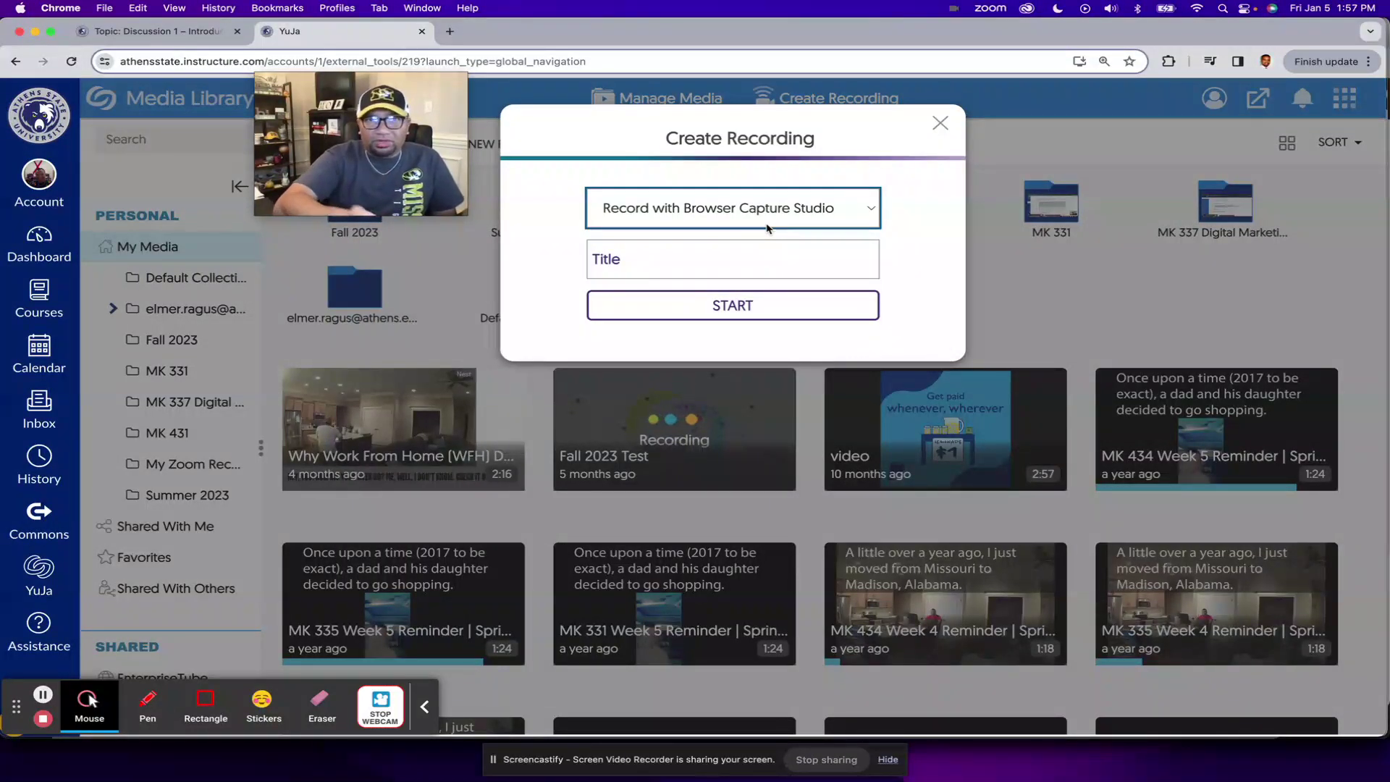
click(626, 264)
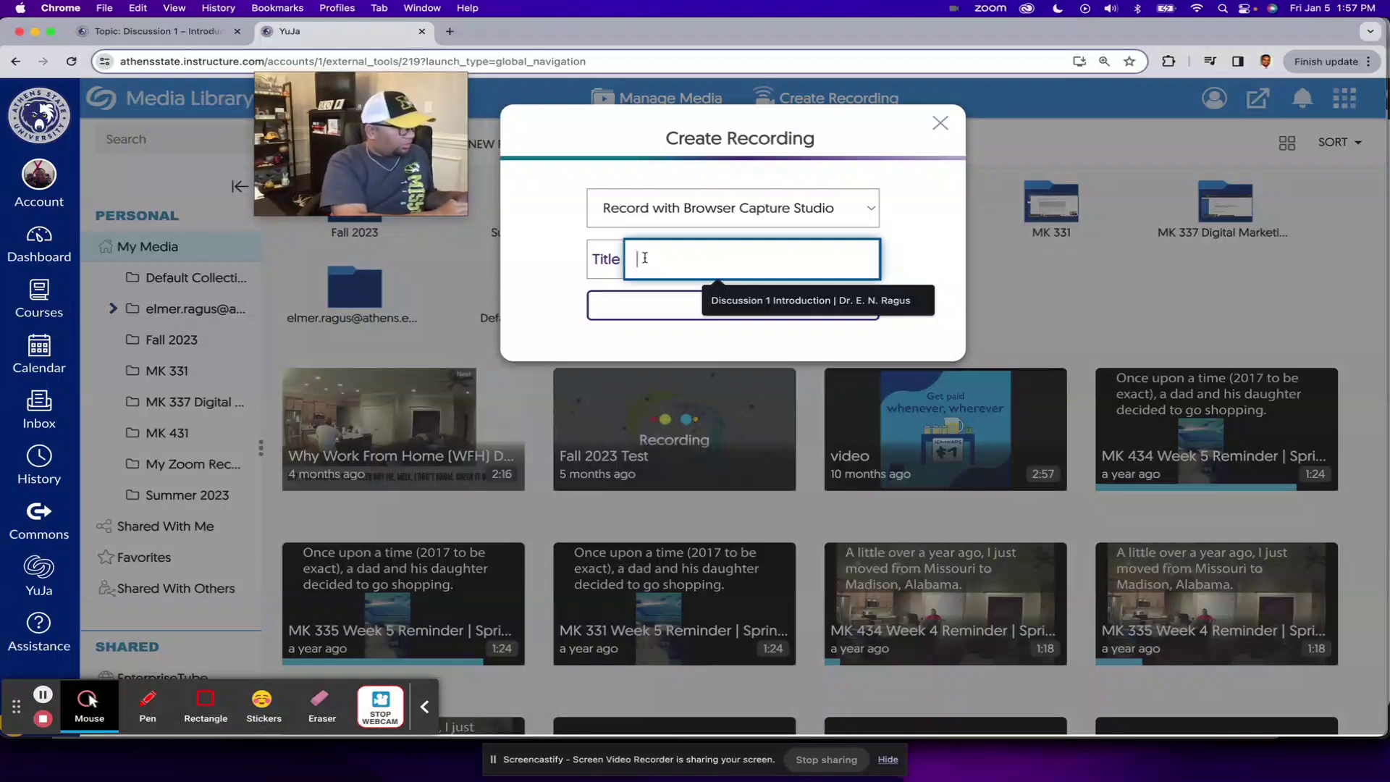
text(Test Ja)
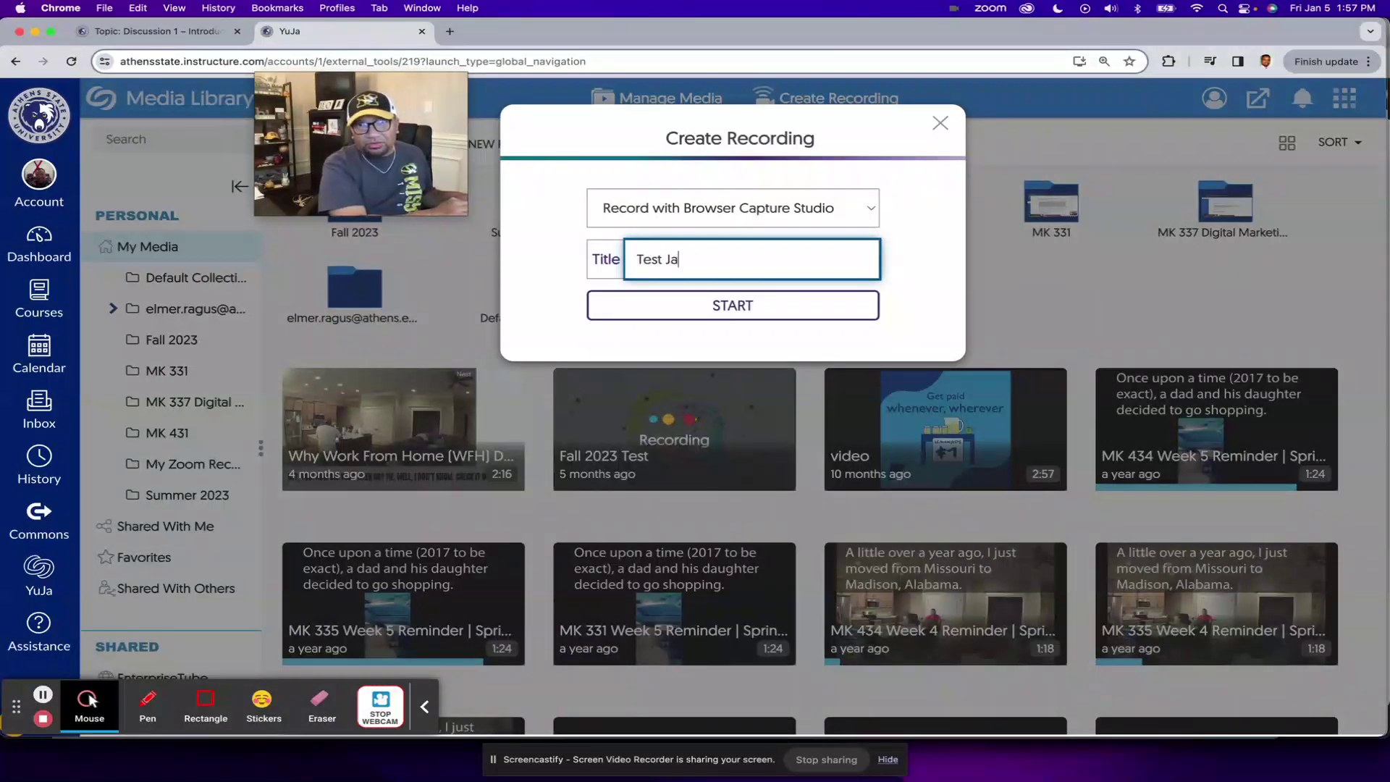
text(nuary 2023)
key(BackSpace)
text(4)
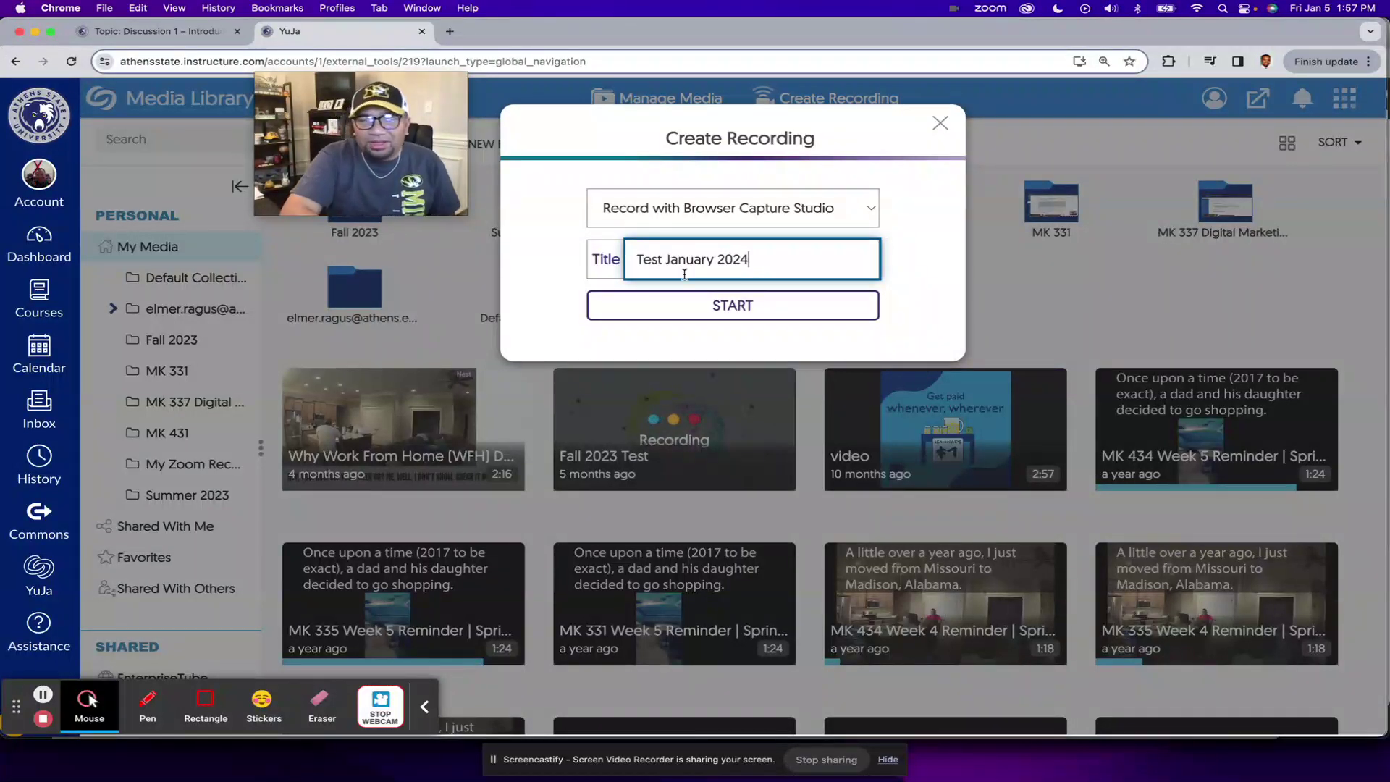
click(908, 270)
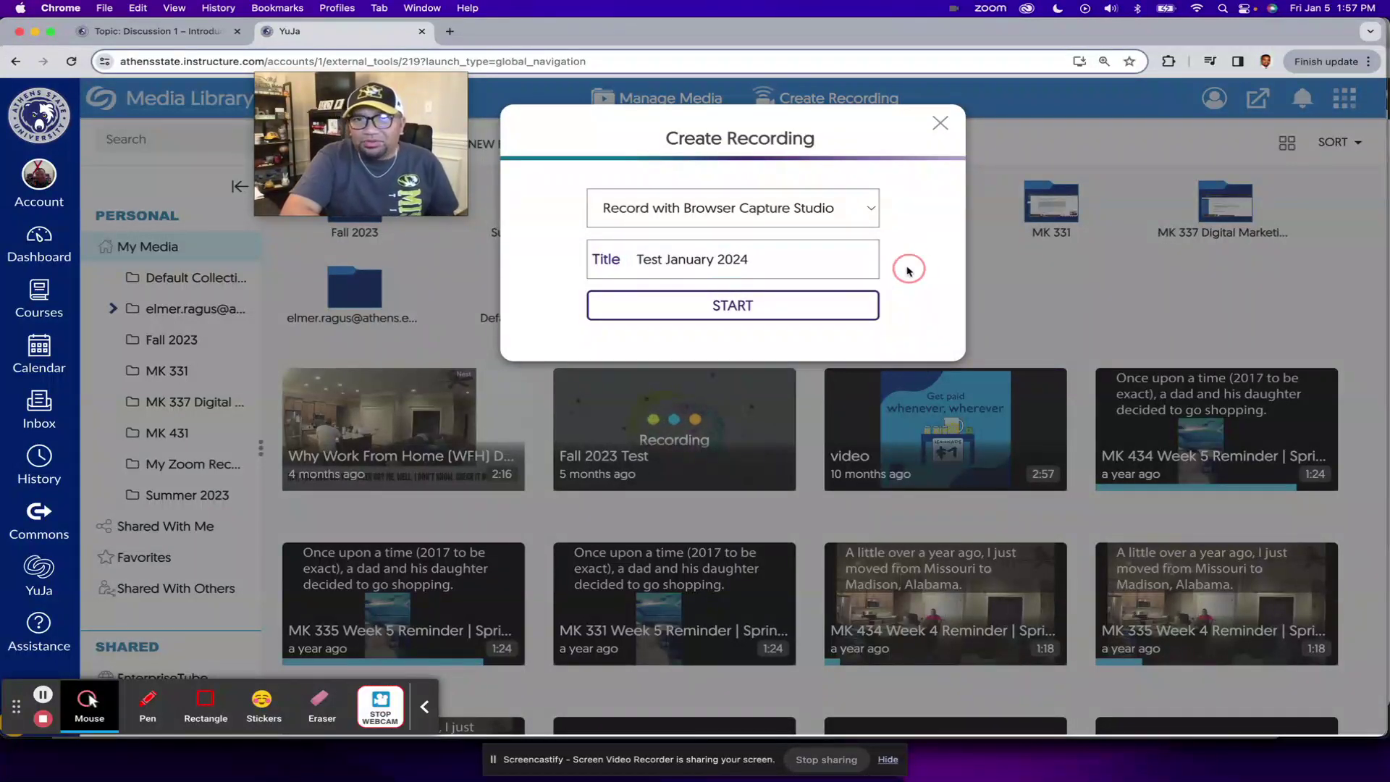
Start Browser Capture Studio for 'Test January 2024', then return to the Discussion 1 tab.
click(732, 306)
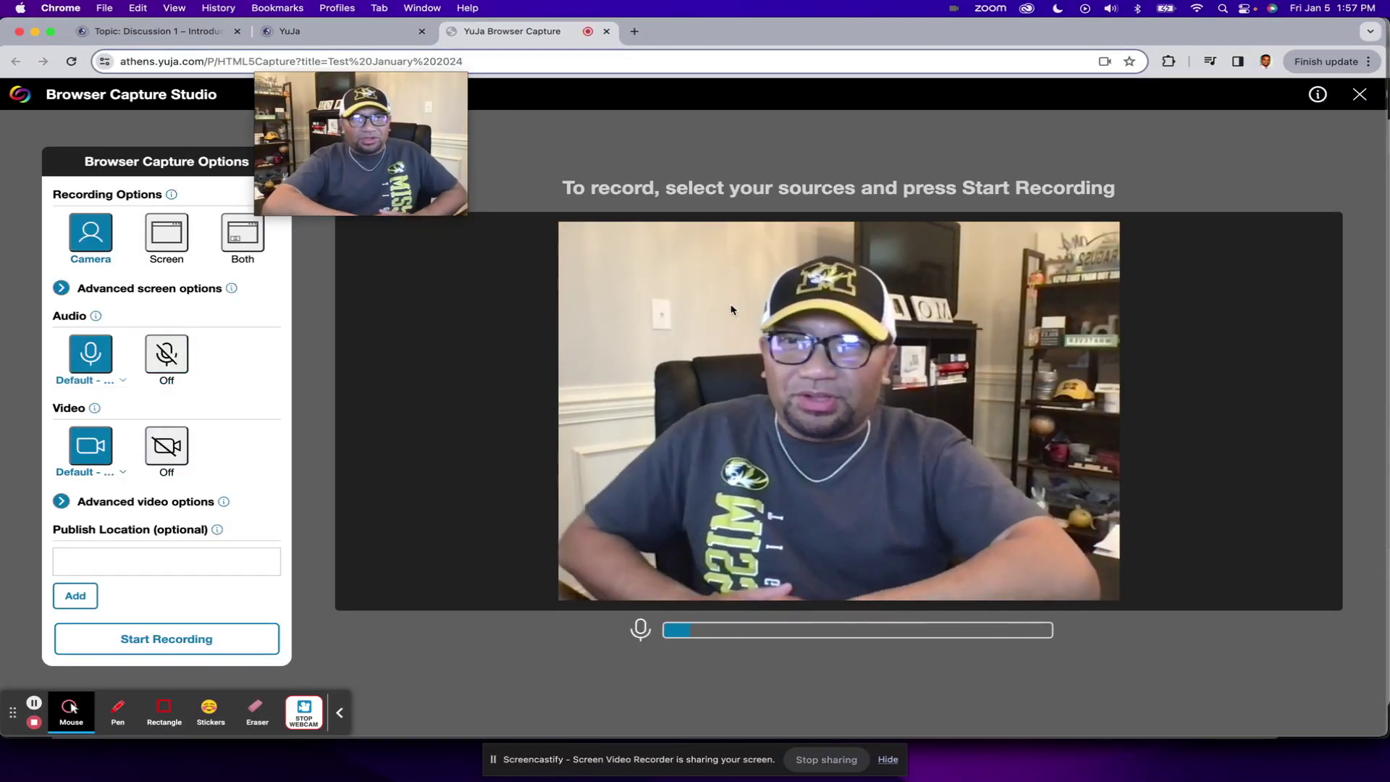
mouse_move(386, 134)
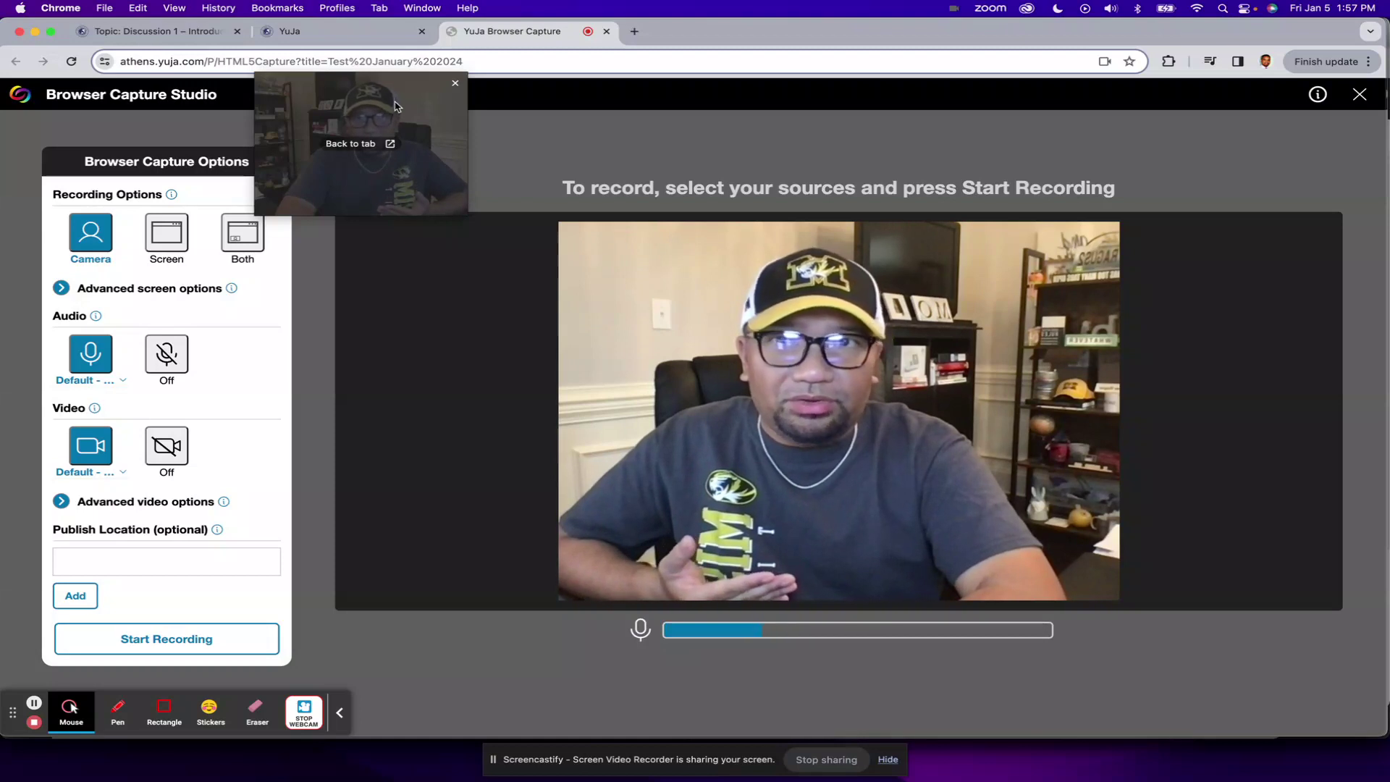
click(156, 31)
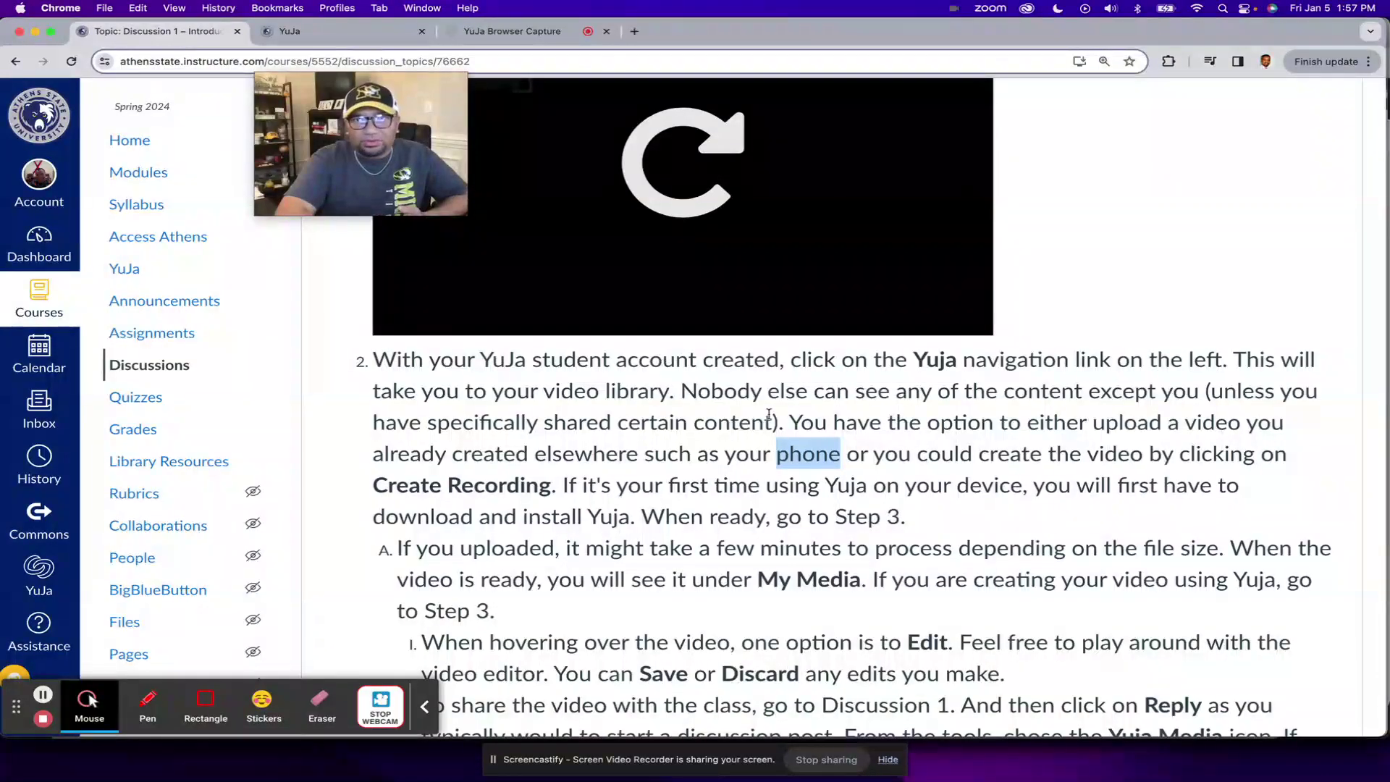
Highlight the sentences on why video is used and the oral communication objective, then return to Browser Capture.
scroll(769, 414, up, 5)
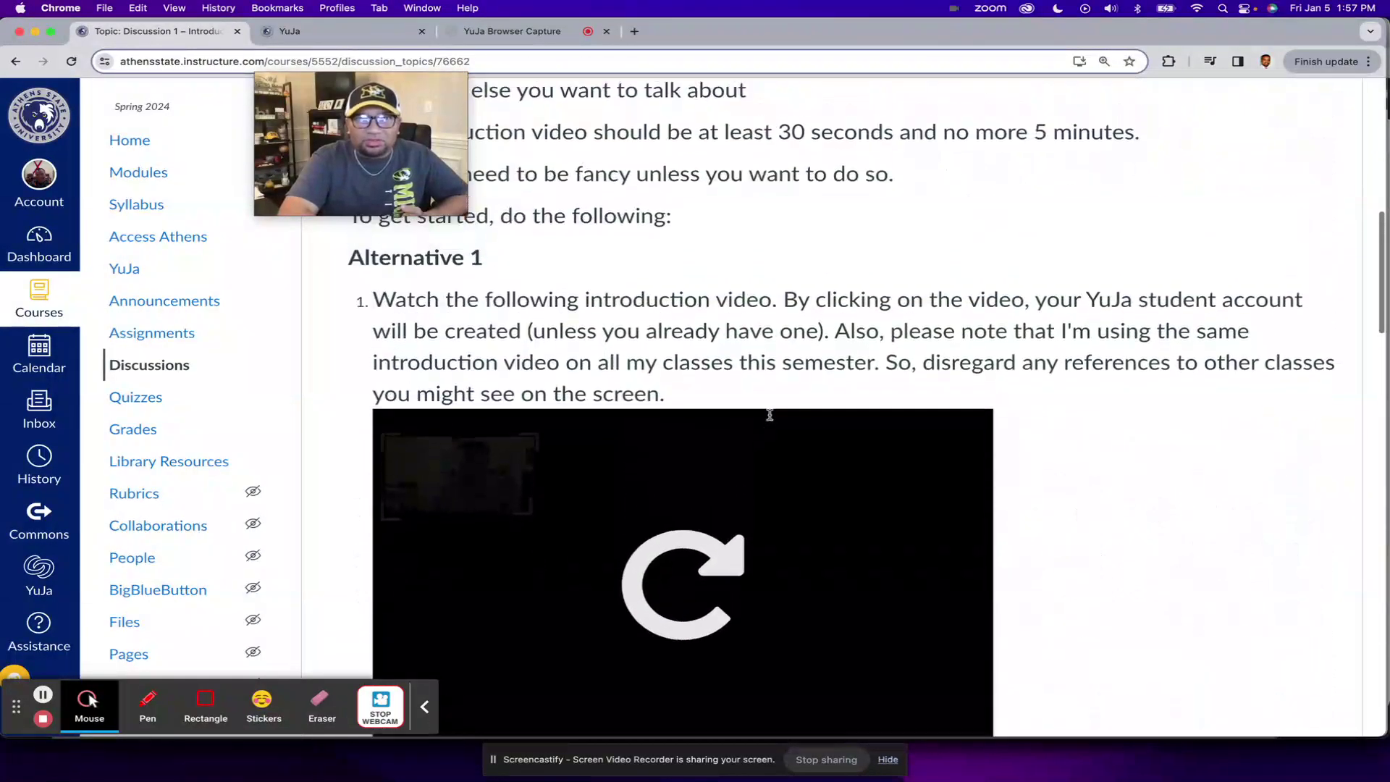
scroll(769, 414, up, 8)
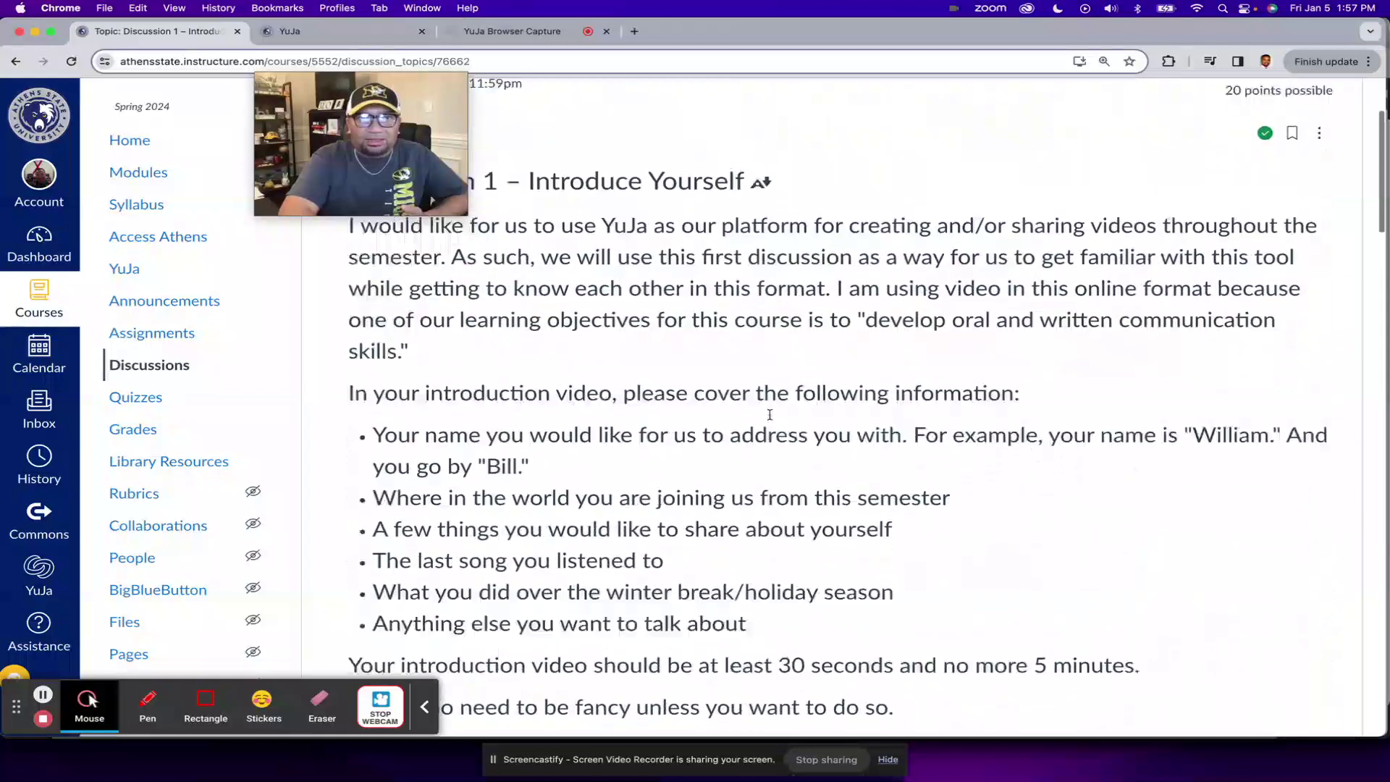
scroll(769, 414, up, 3)
drag(451, 340, 440, 371)
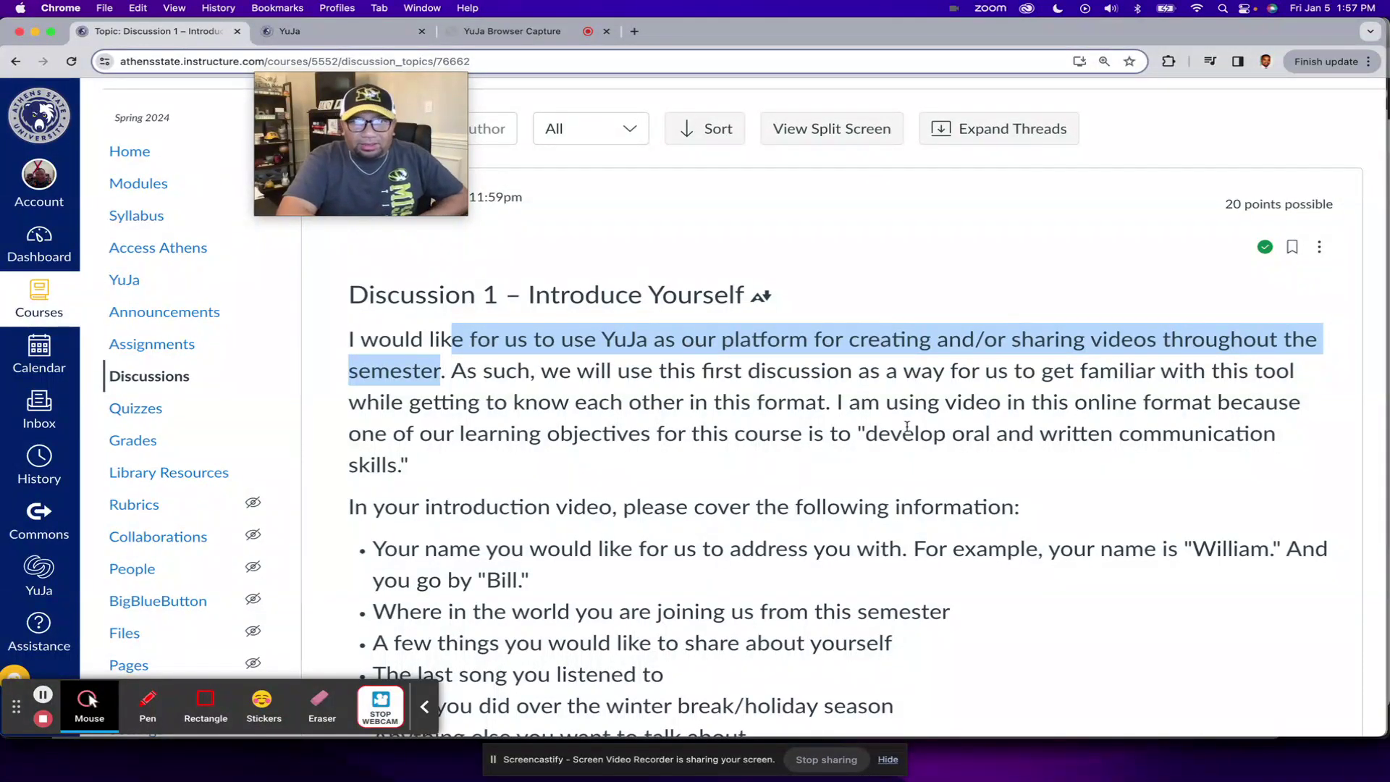
drag(906, 408, 745, 434)
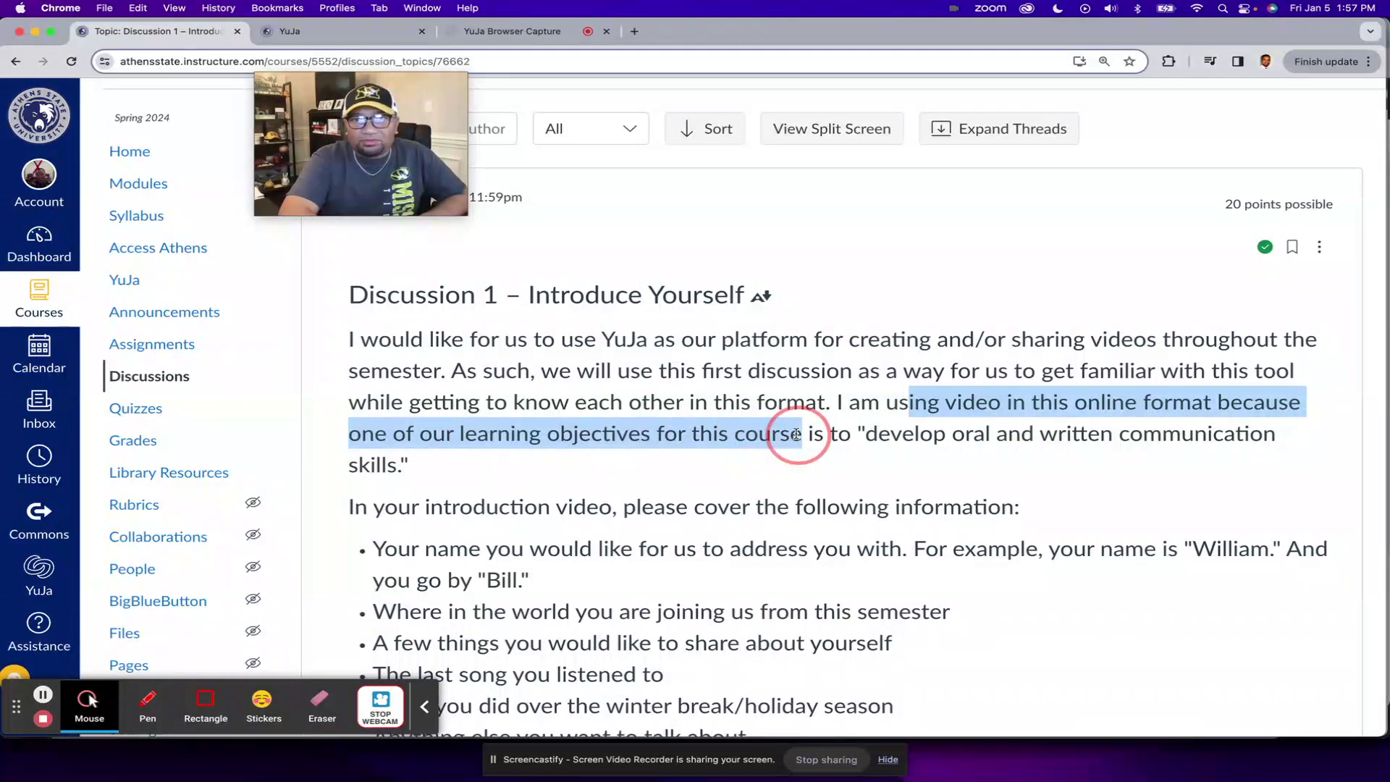
drag(797, 434, 466, 475)
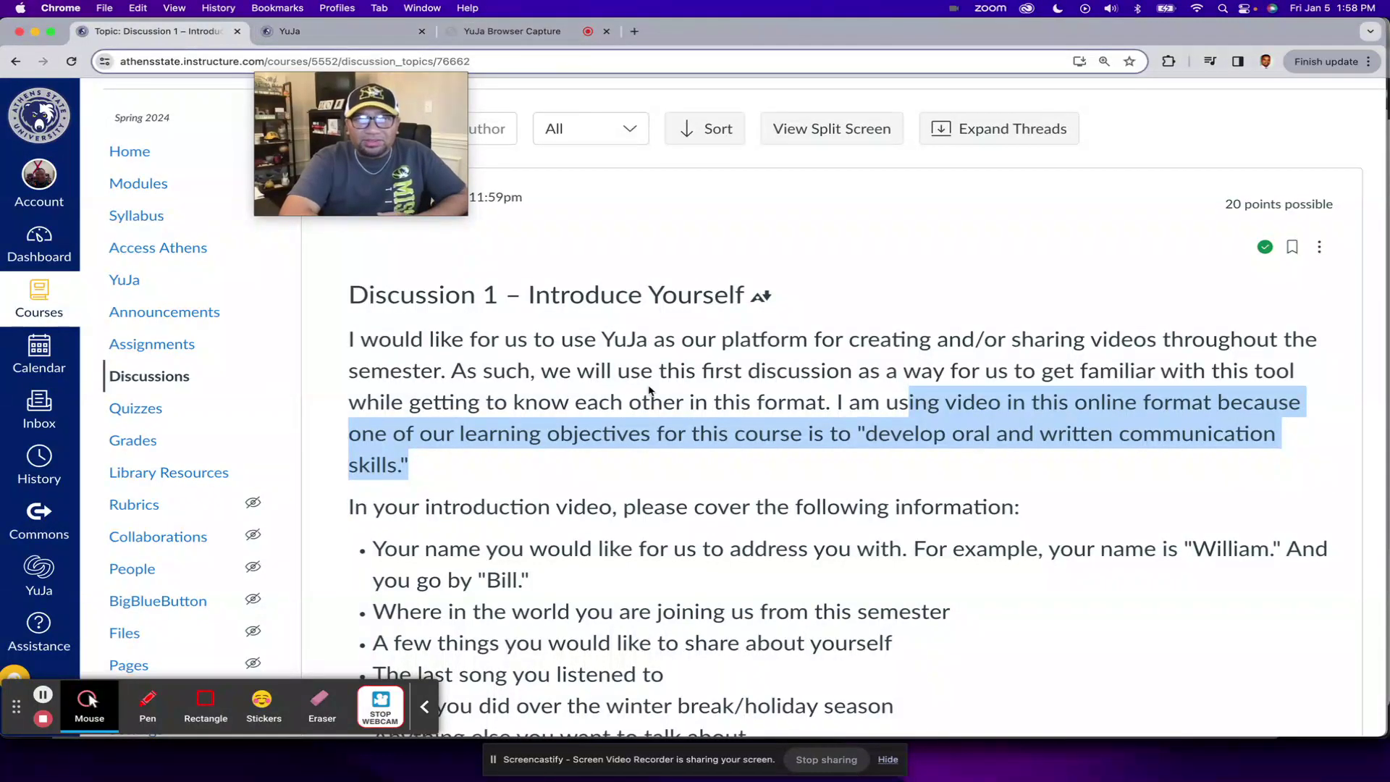
scroll(649, 391, down, 10)
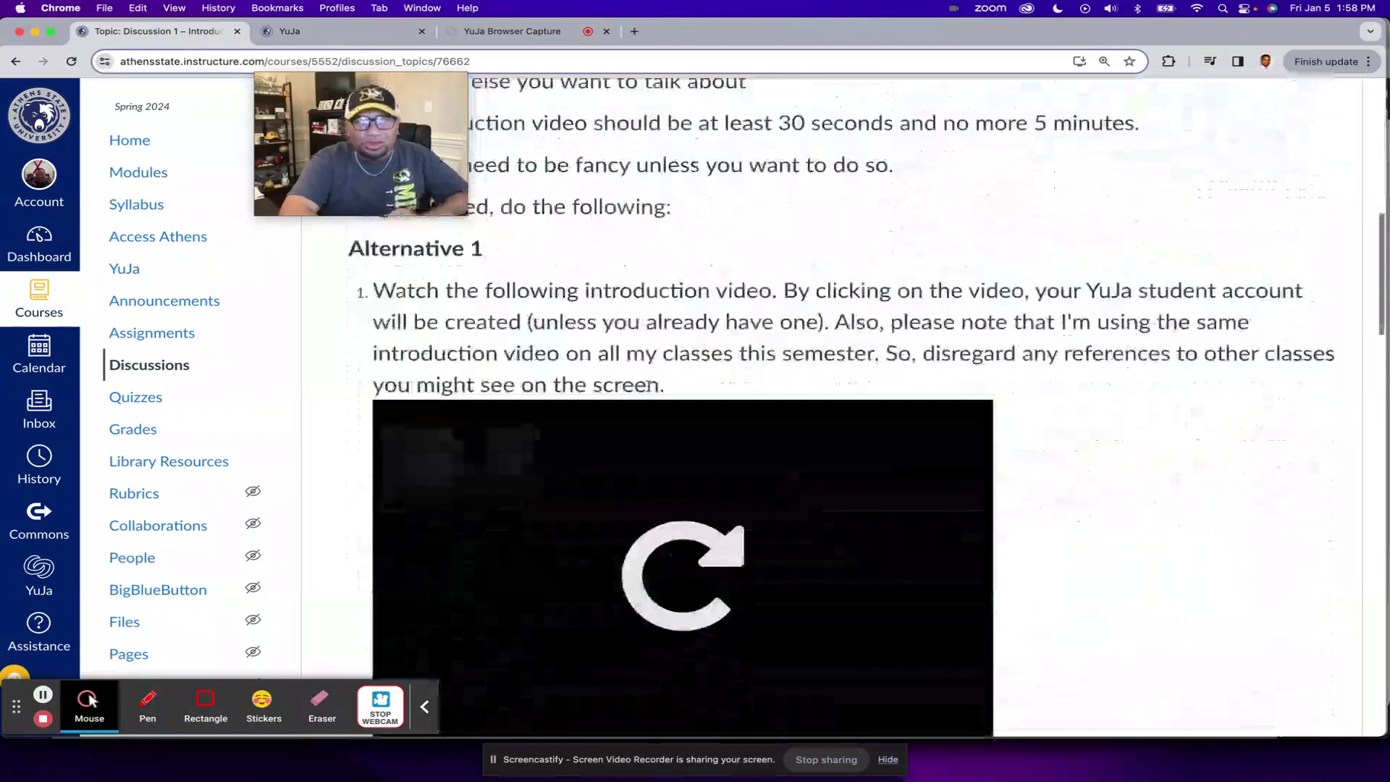
scroll(649, 386, down, 1)
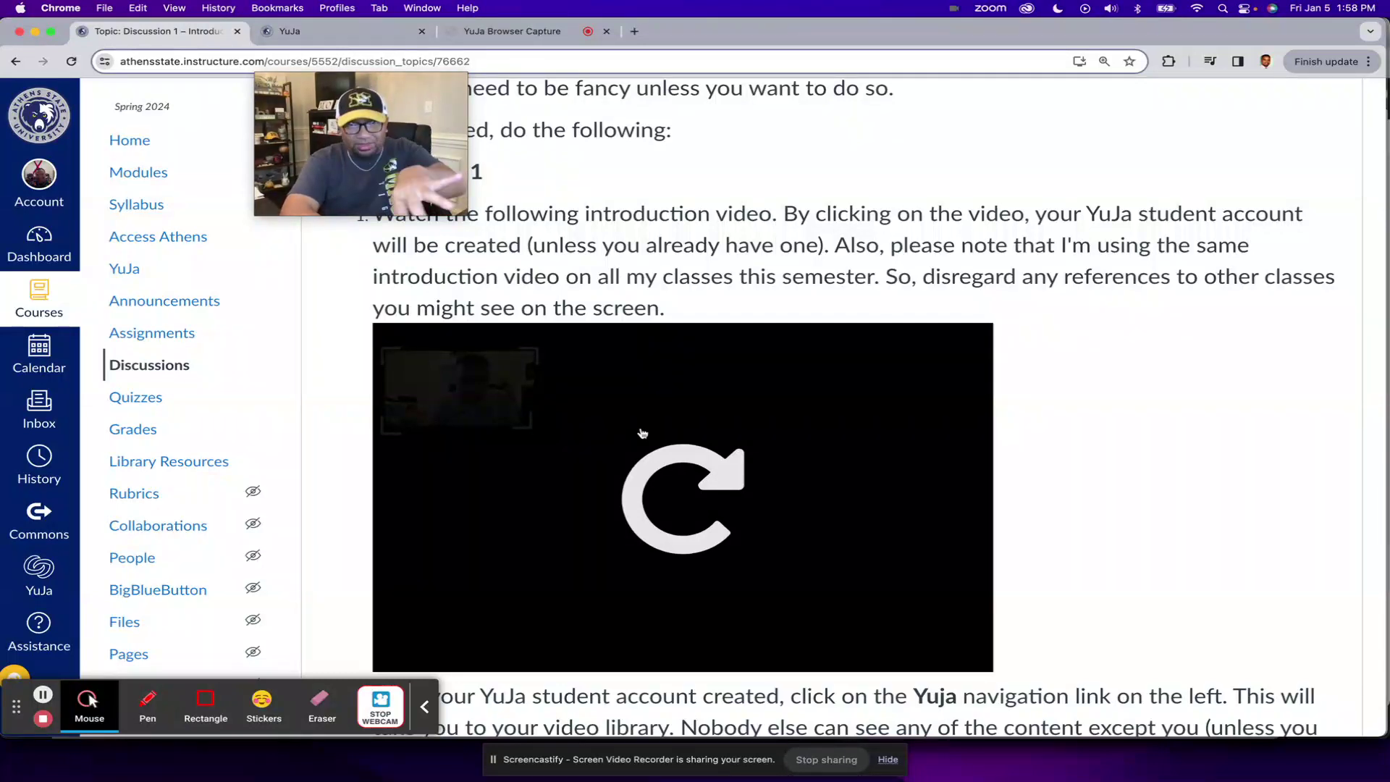
click(512, 31)
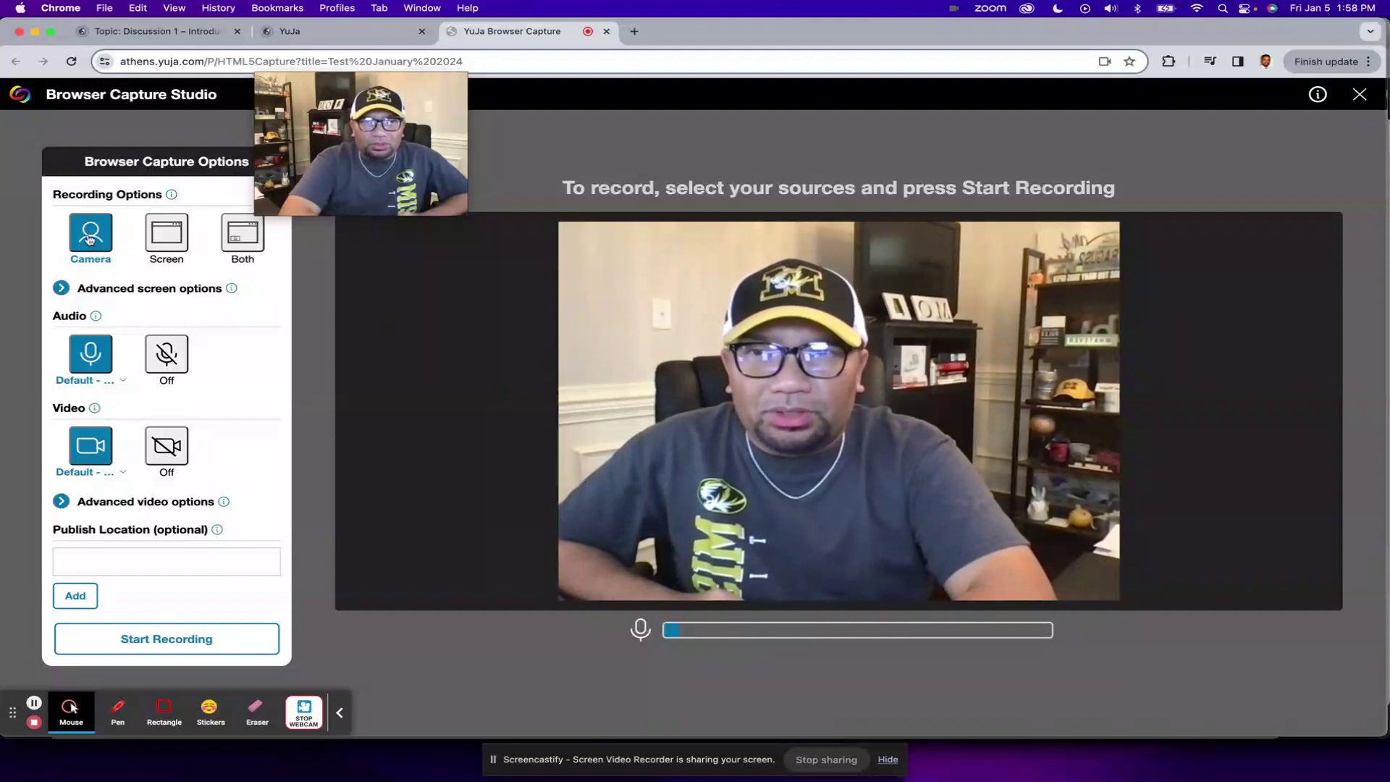
Select Screen as the recording option, then cancel Chrome's screen-share request.
click(167, 234)
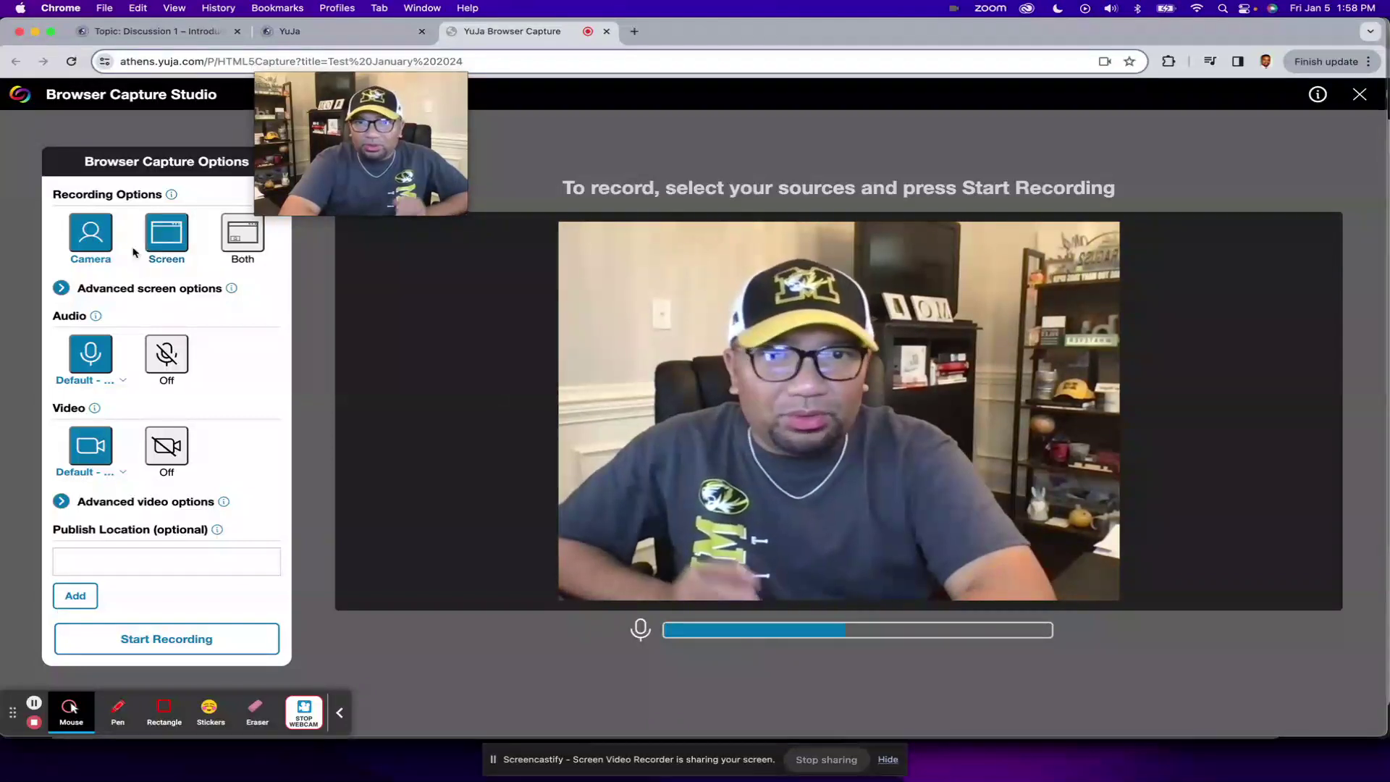
click(171, 242)
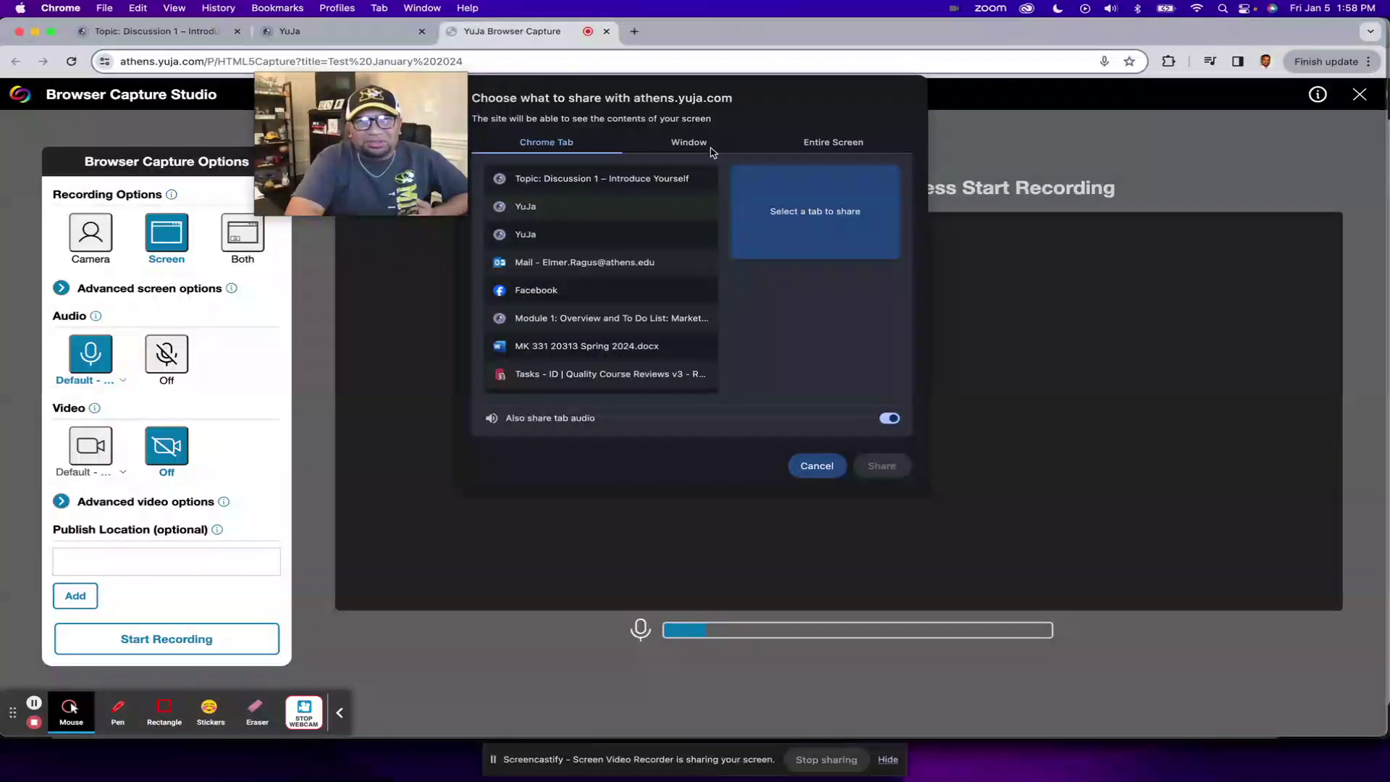
click(819, 465)
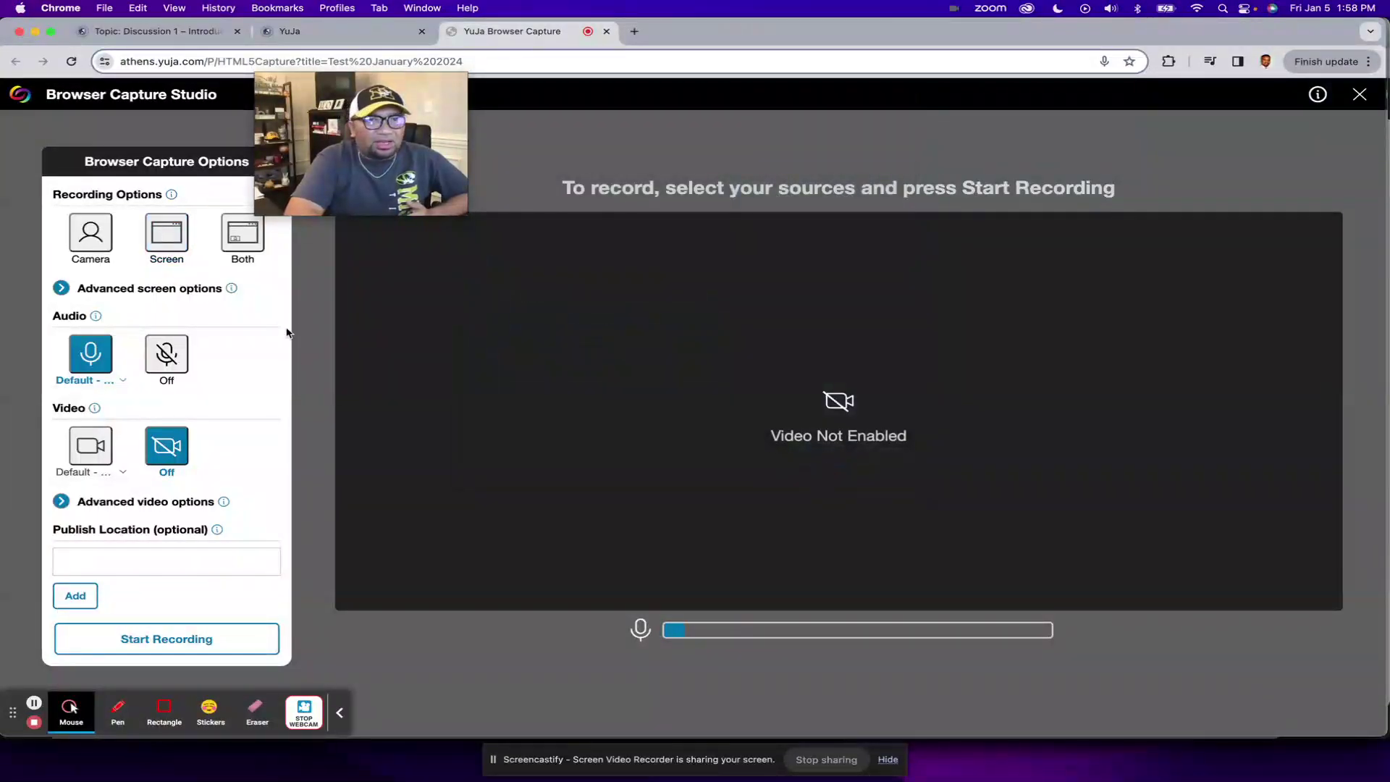
Switch the recording option to Both and share the entire Screen 1.
click(241, 244)
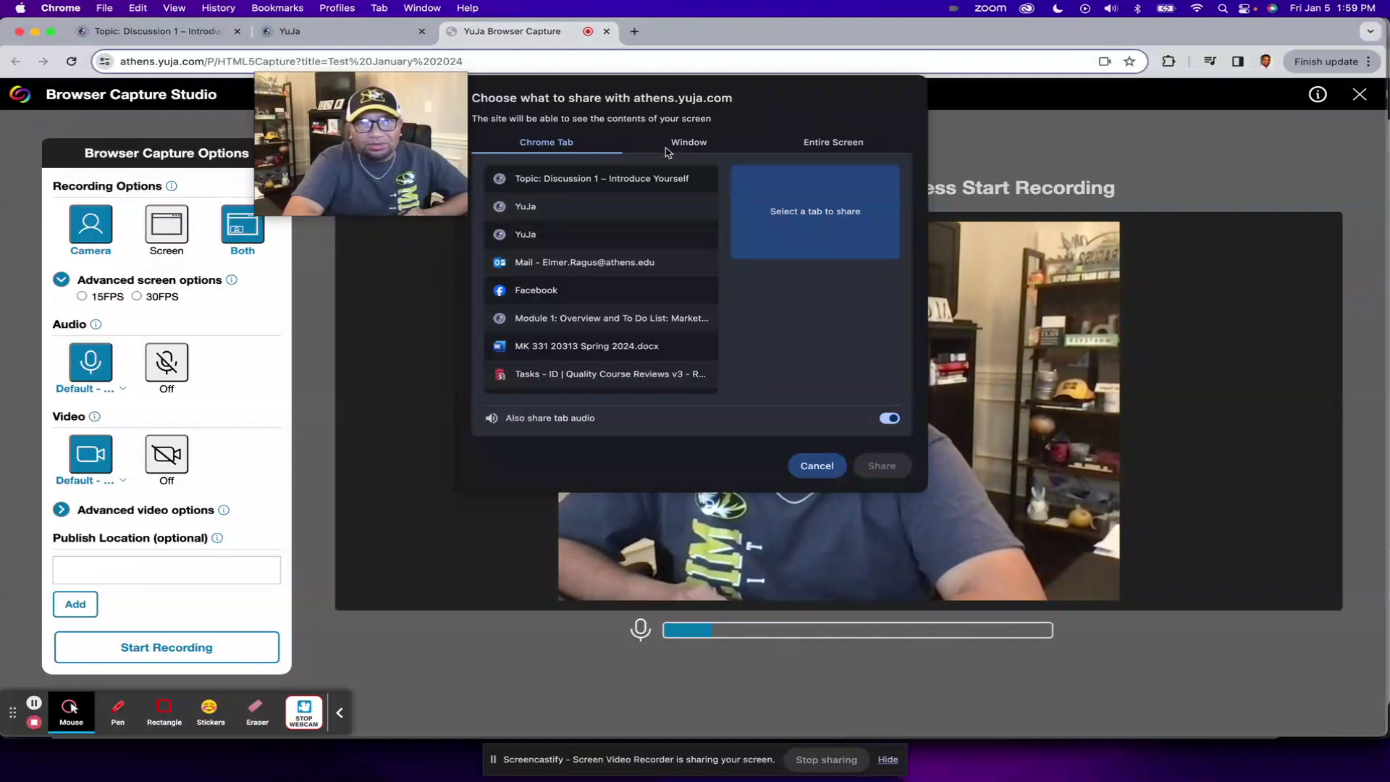
click(832, 145)
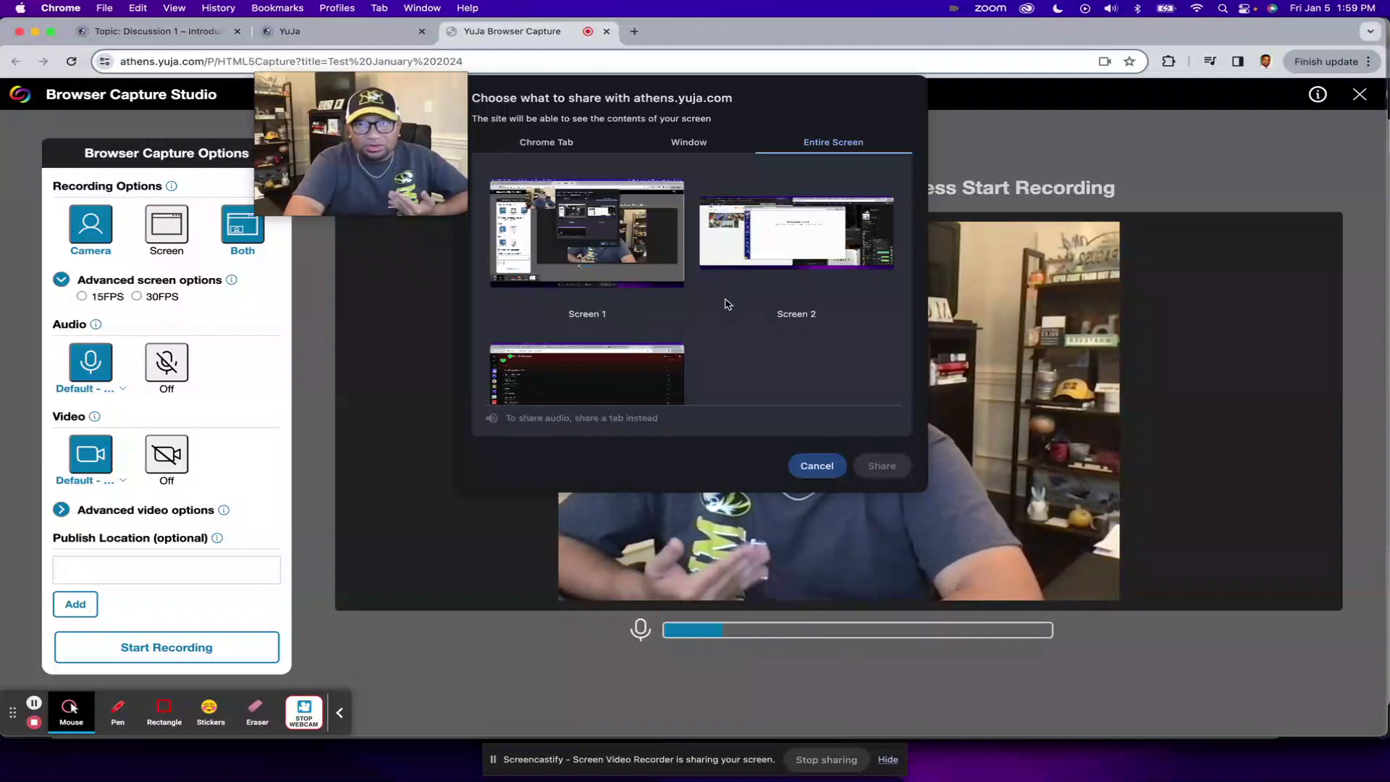
click(603, 241)
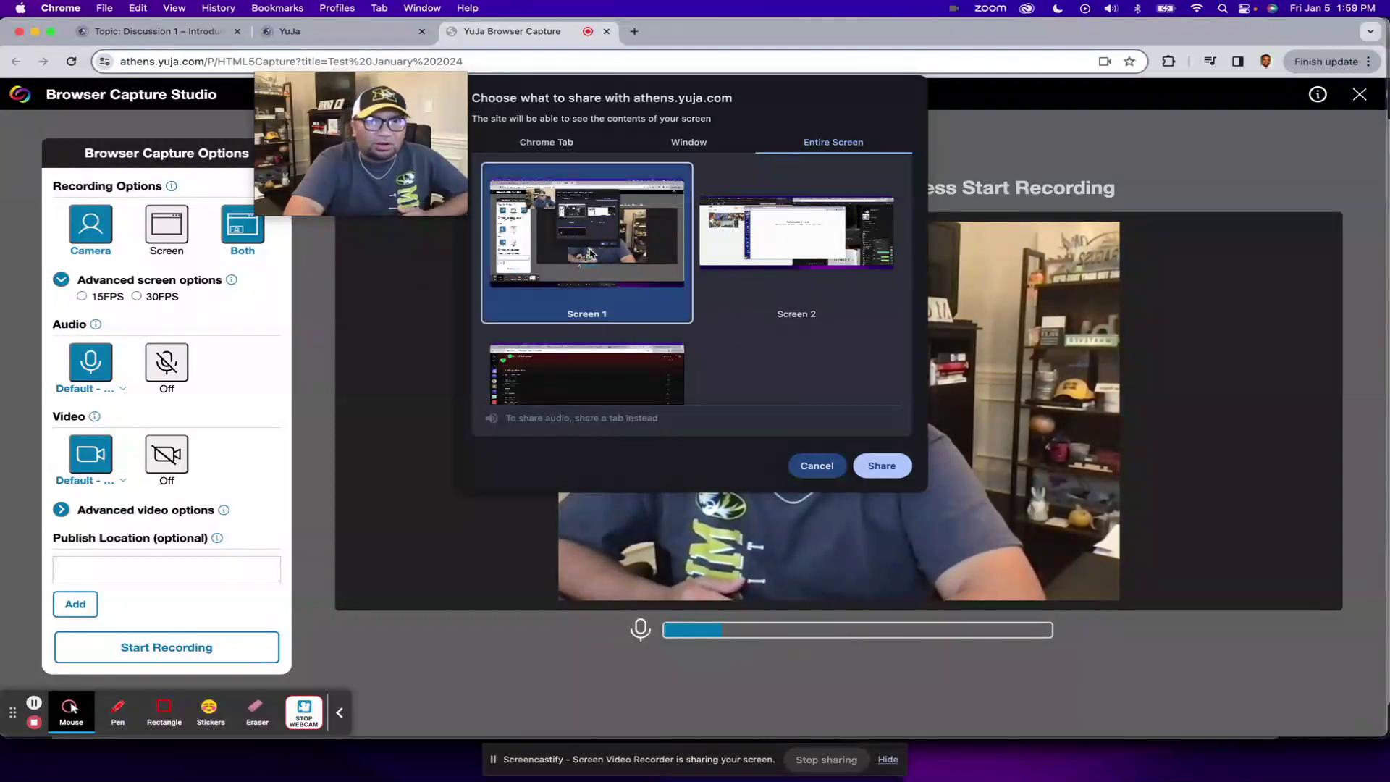
click(882, 467)
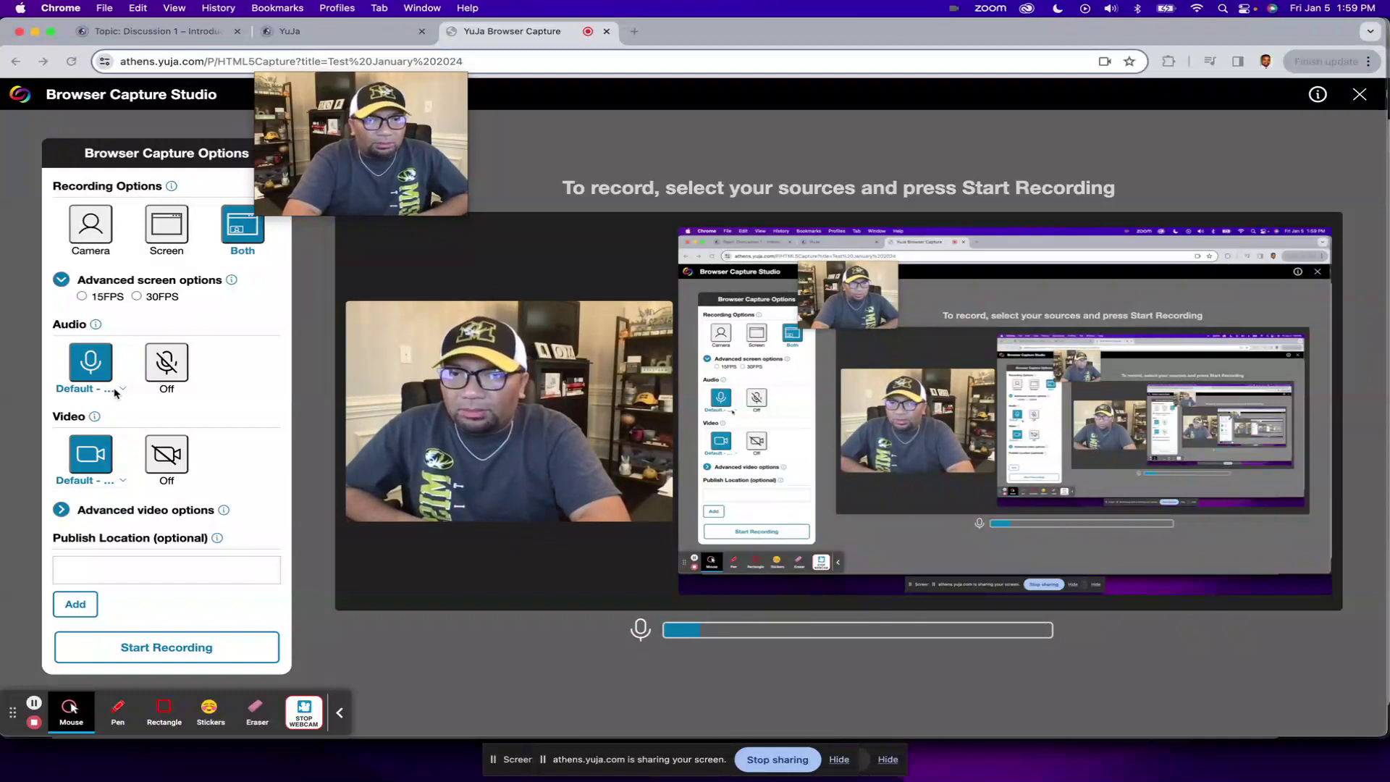
Pick the Shure MV5 microphone, keep the FaceTime HD Camera, and start recording.
click(120, 391)
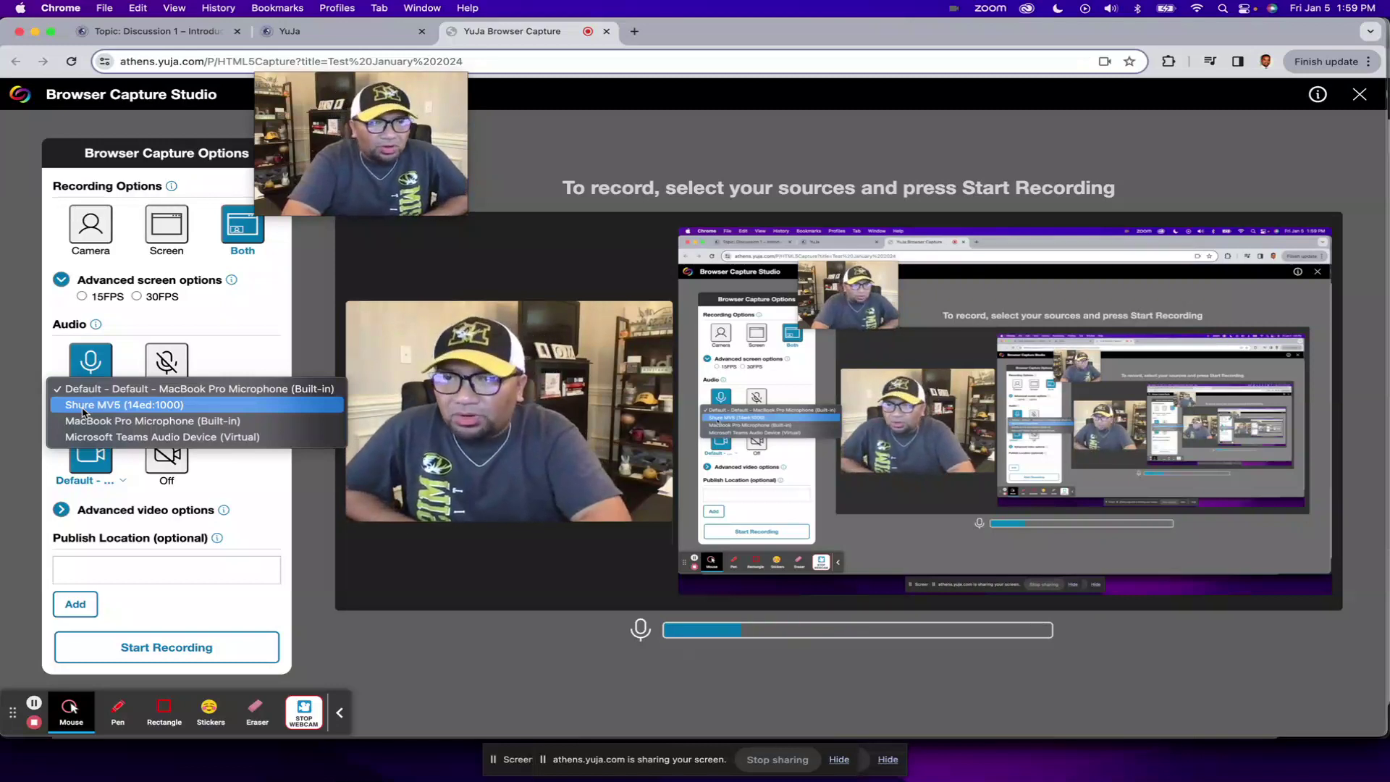
click(84, 405)
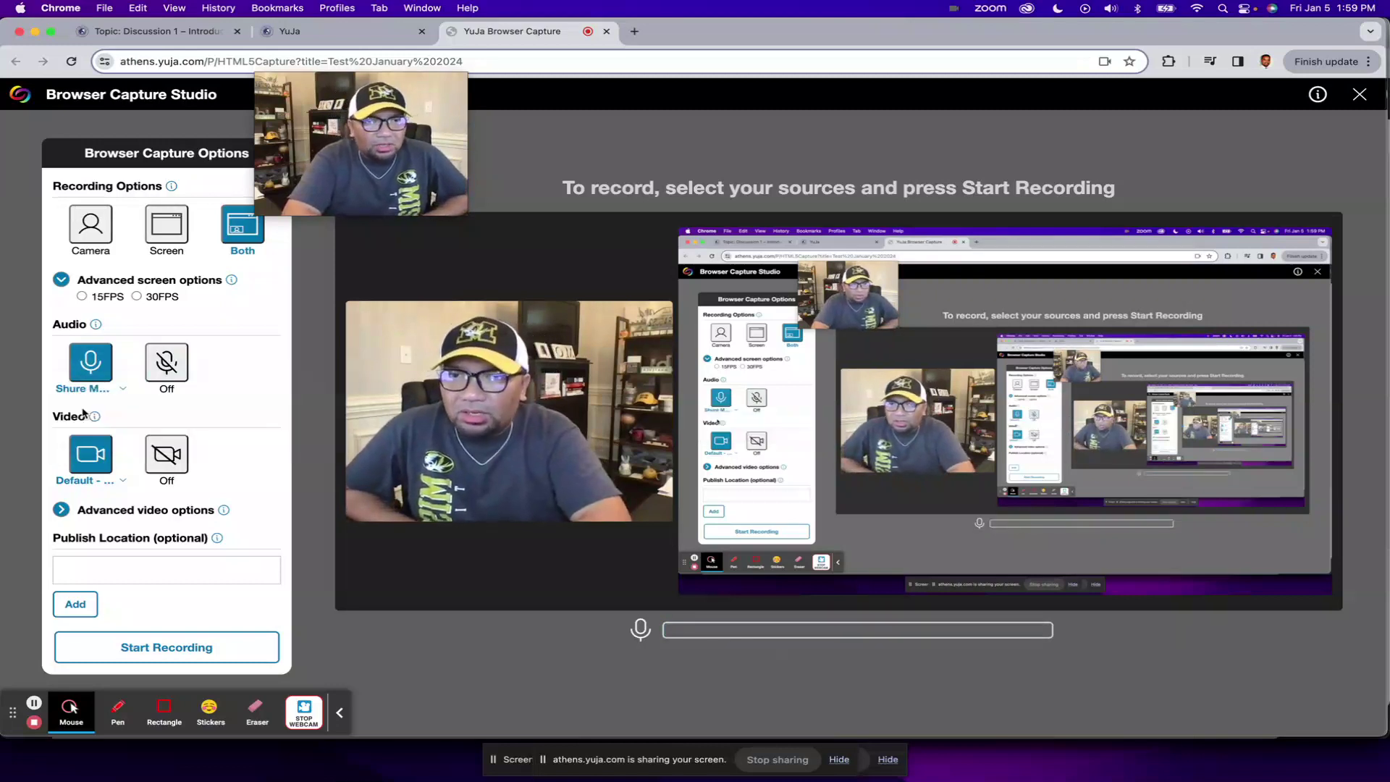
click(121, 482)
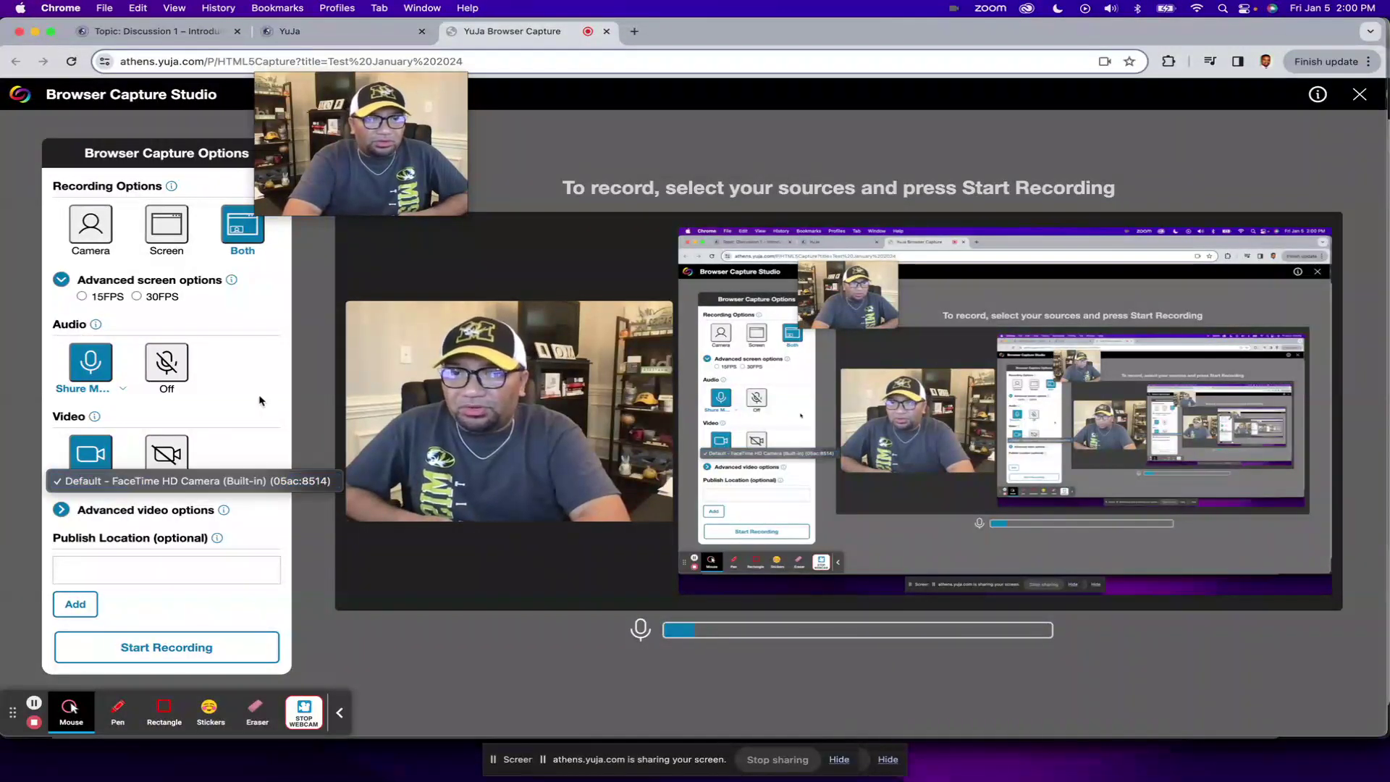
click(239, 404)
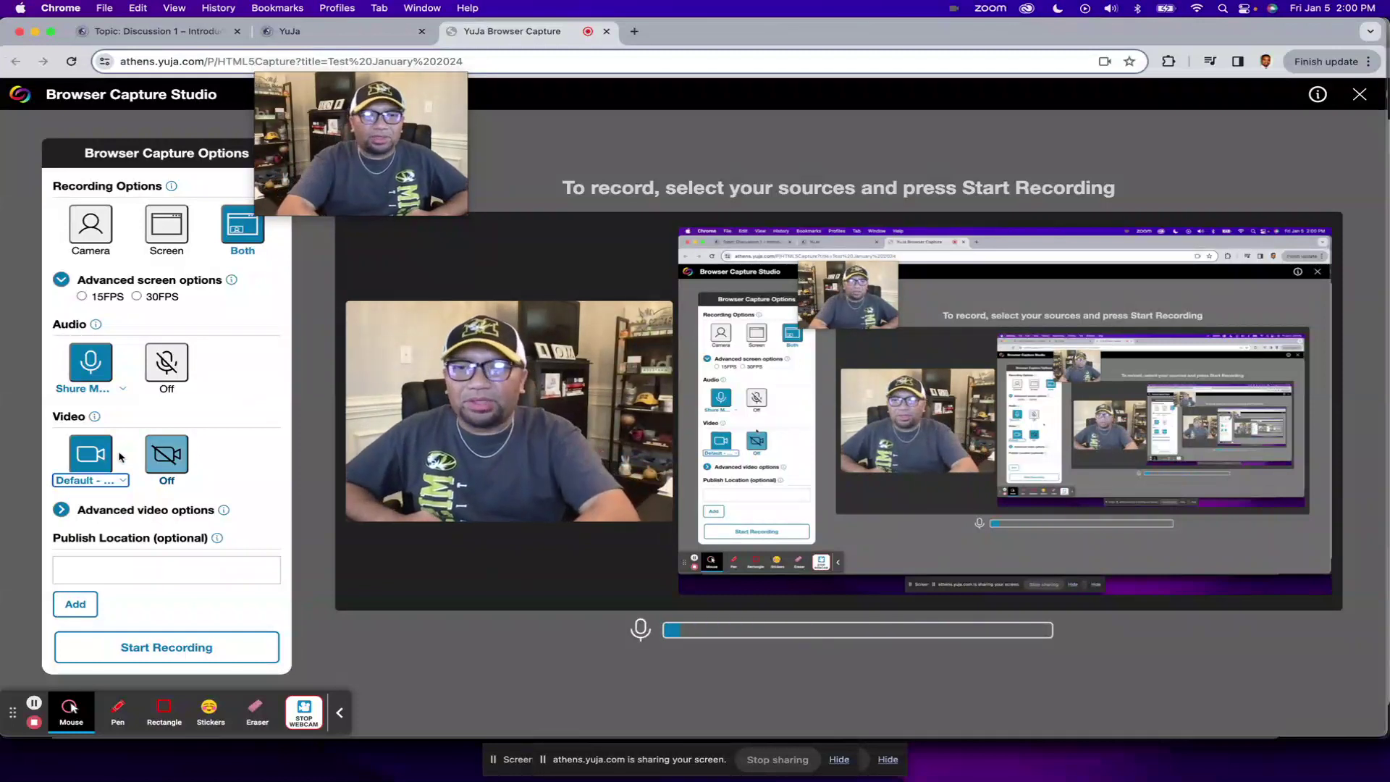
click(200, 648)
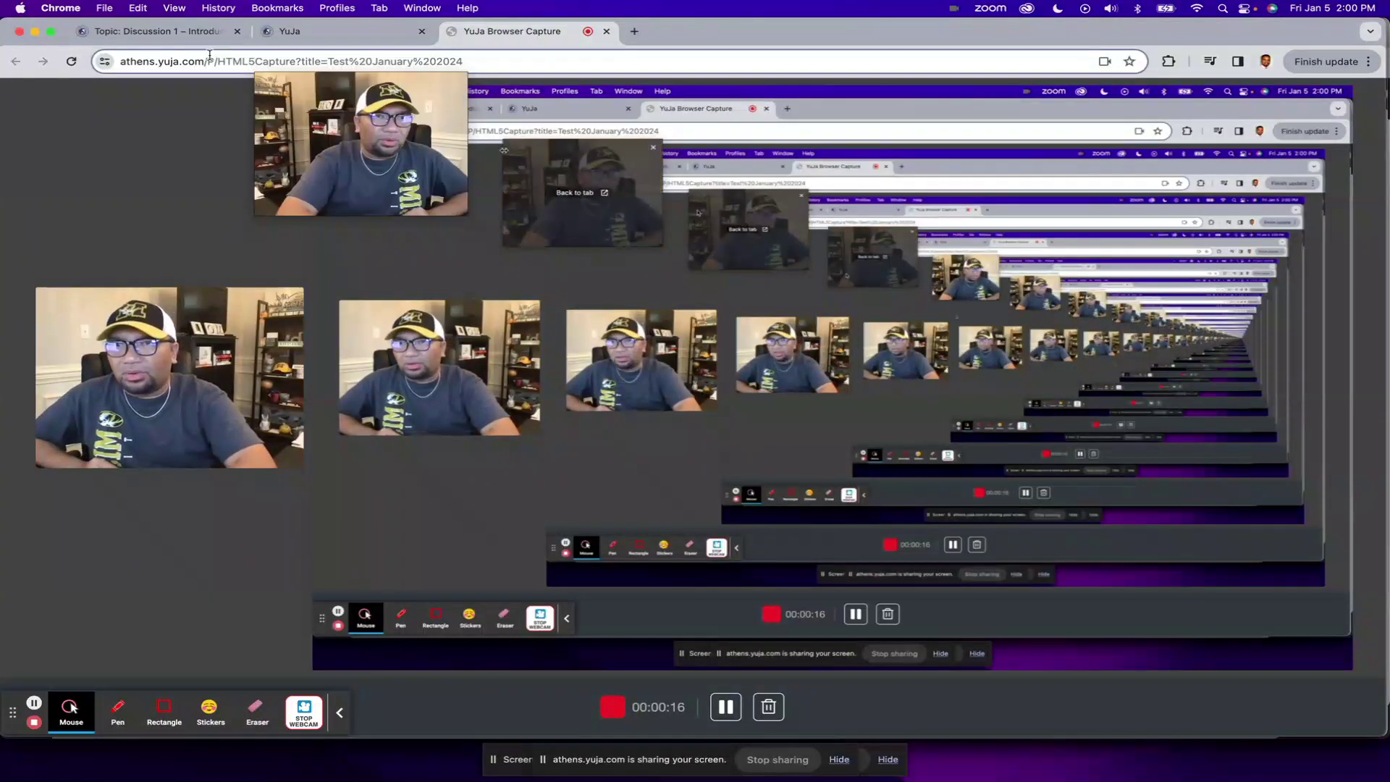
Record 42 seconds of camera and screen while showing the Canvas discussion page, then stop.
click(176, 35)
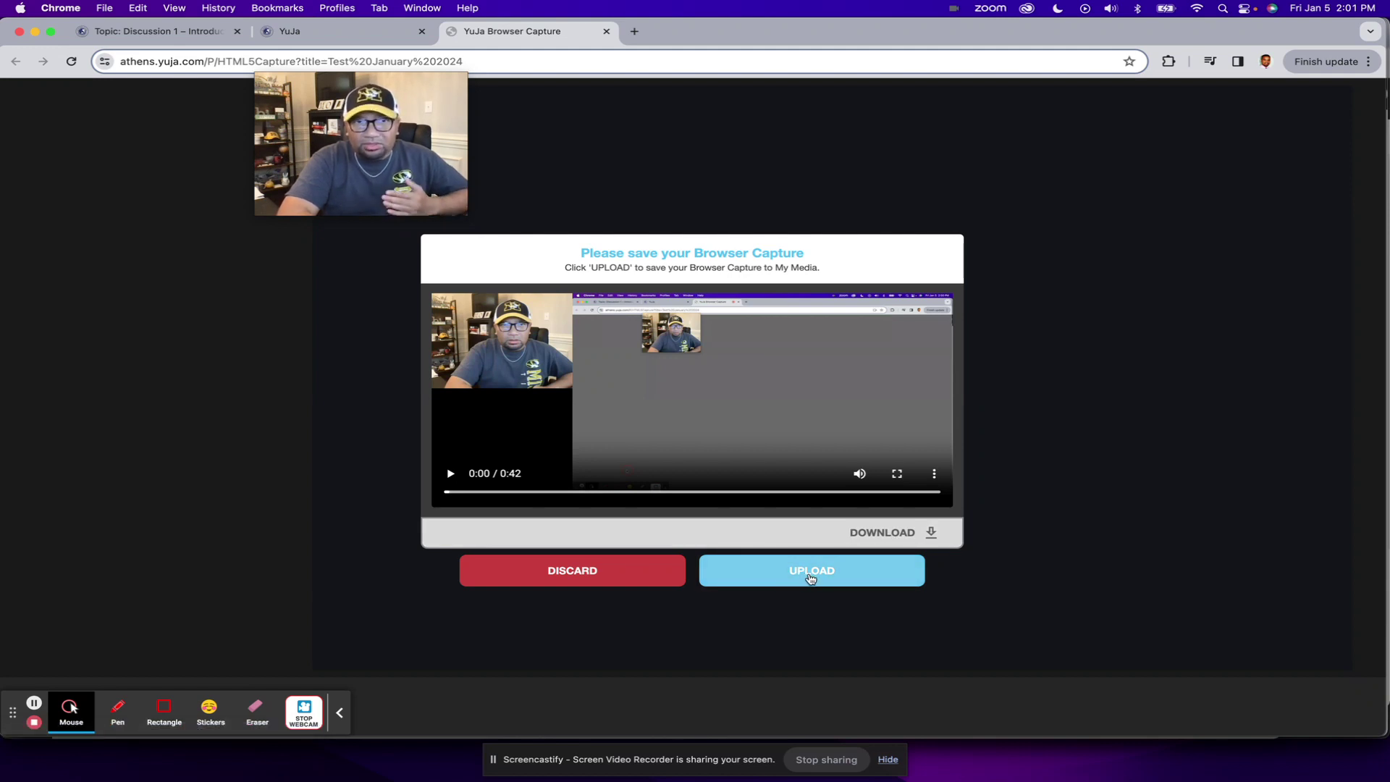
Upload the 'Test January 2024' capture to My Media, then close the capture tab and return to Discussion 1.
click(335, 36)
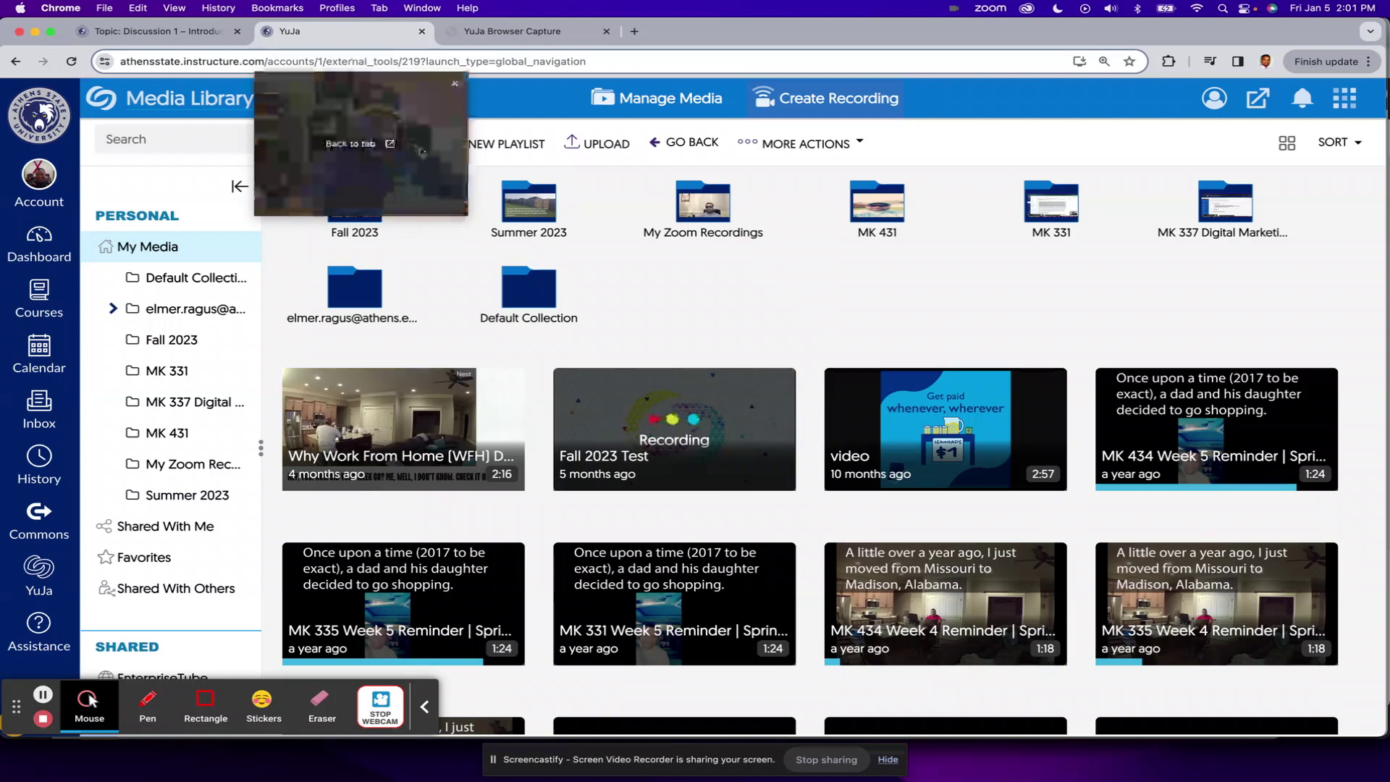
click(518, 33)
click(795, 585)
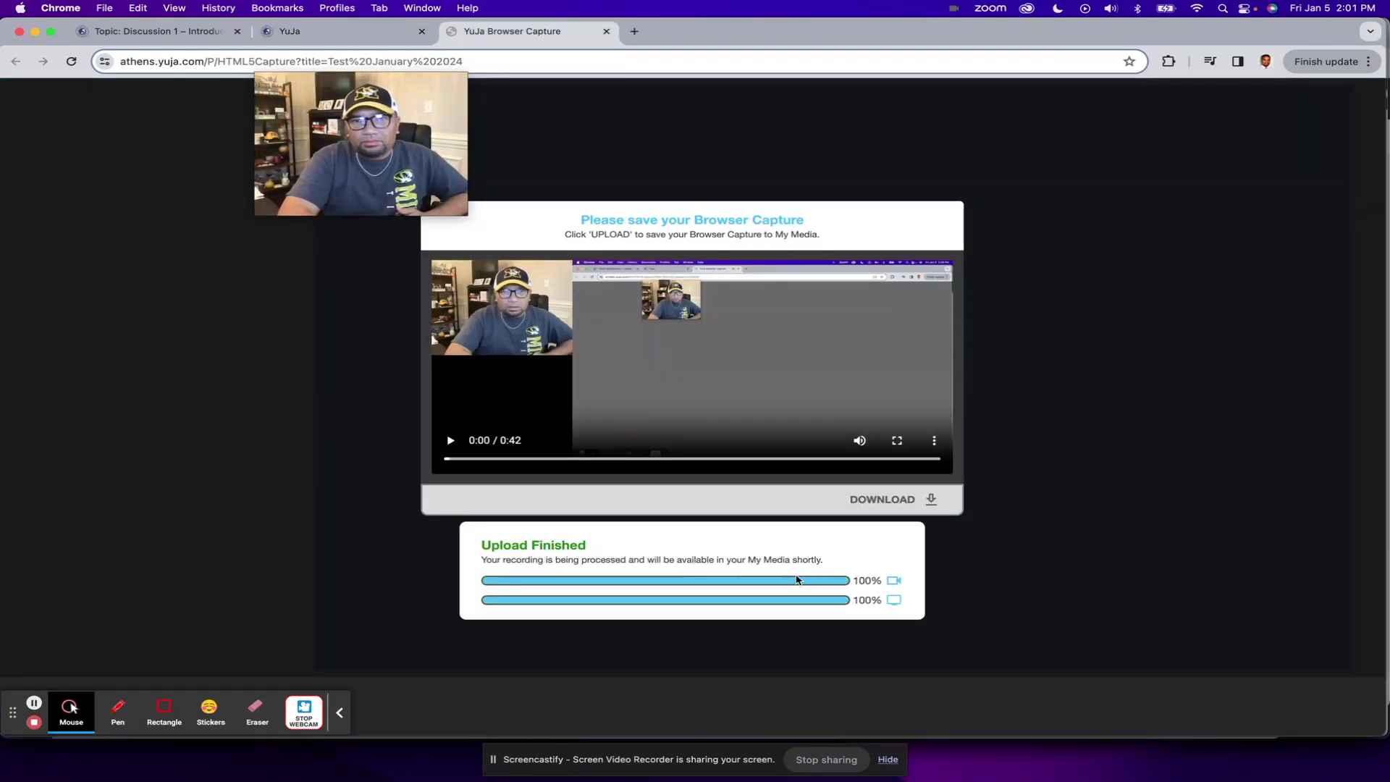
click(606, 32)
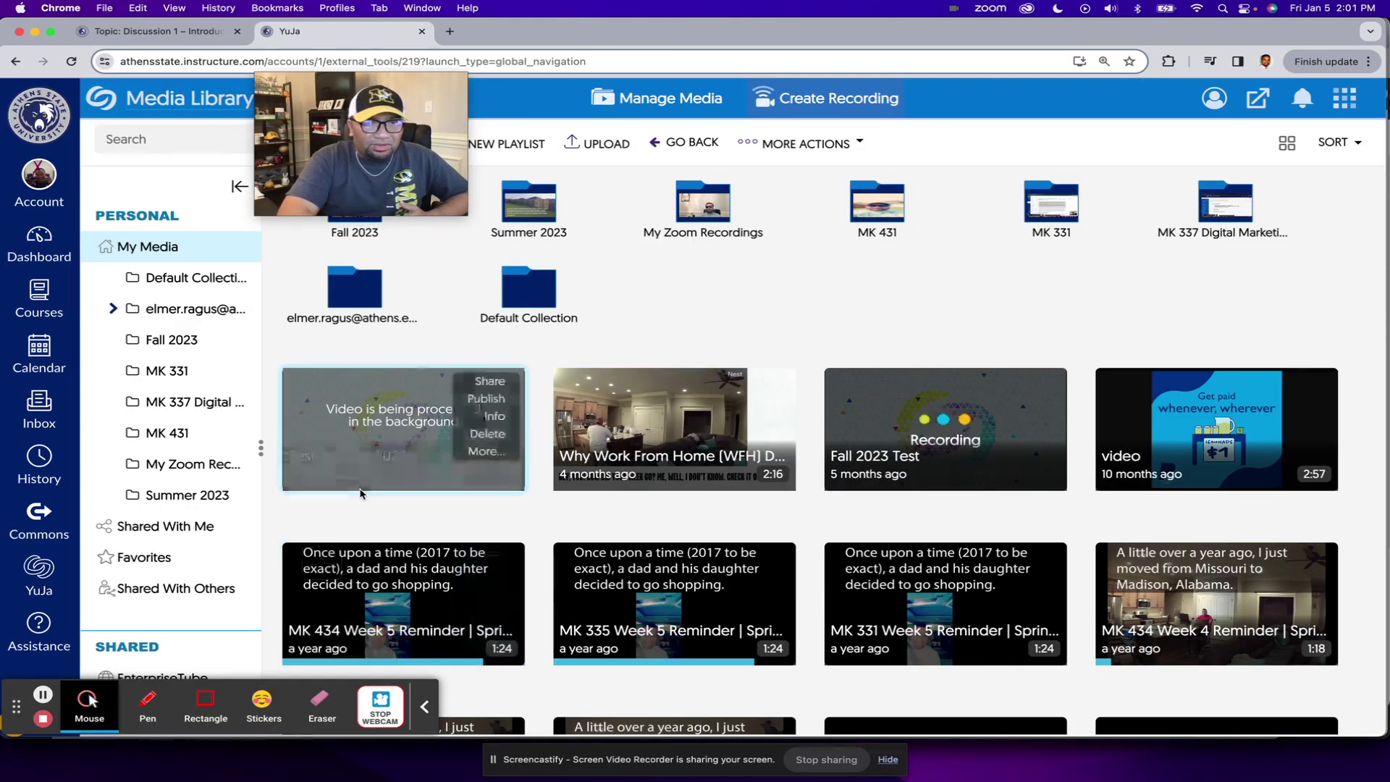
key(ctrl+shift+Tab)
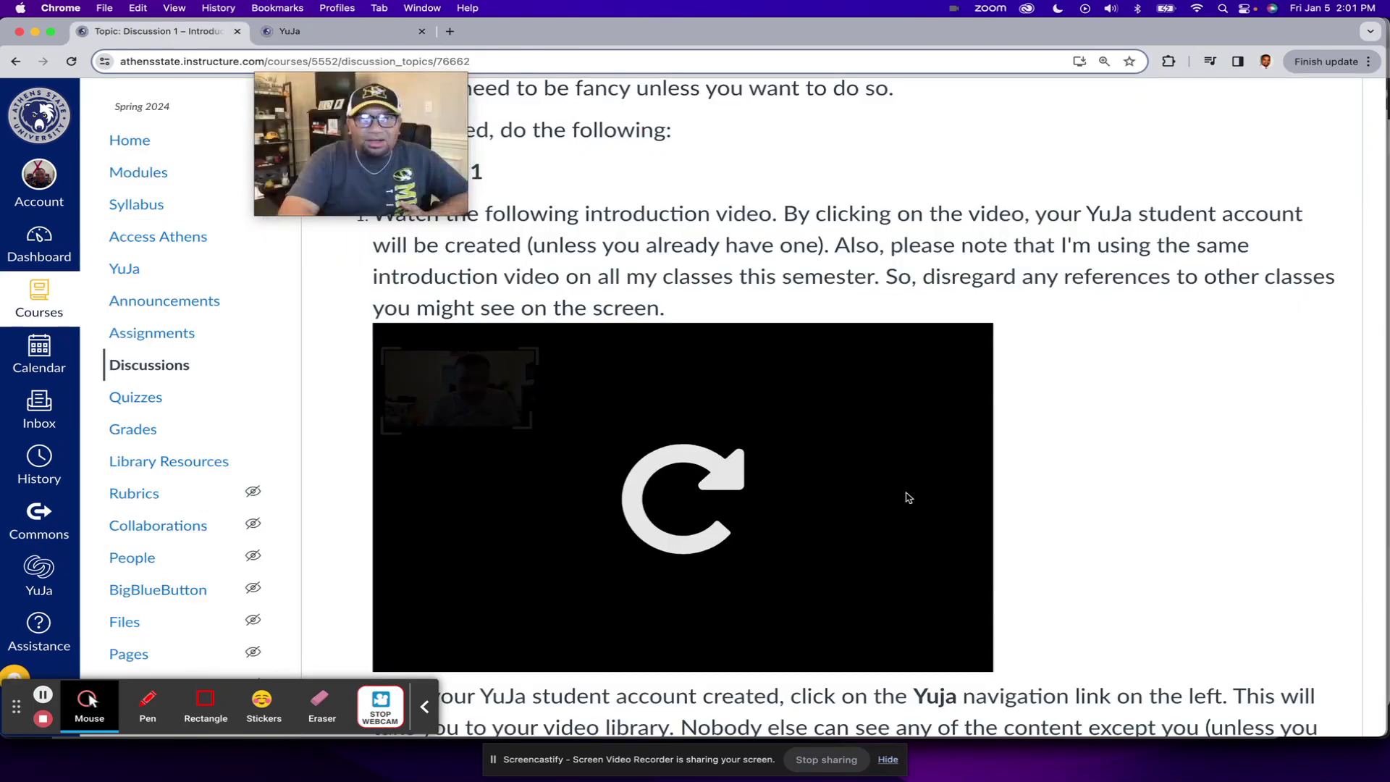
Scroll down Discussion 1 to step 3's instructions for creating a Yuja recording.
scroll(908, 497, down, 1)
scroll(908, 497, down, 6)
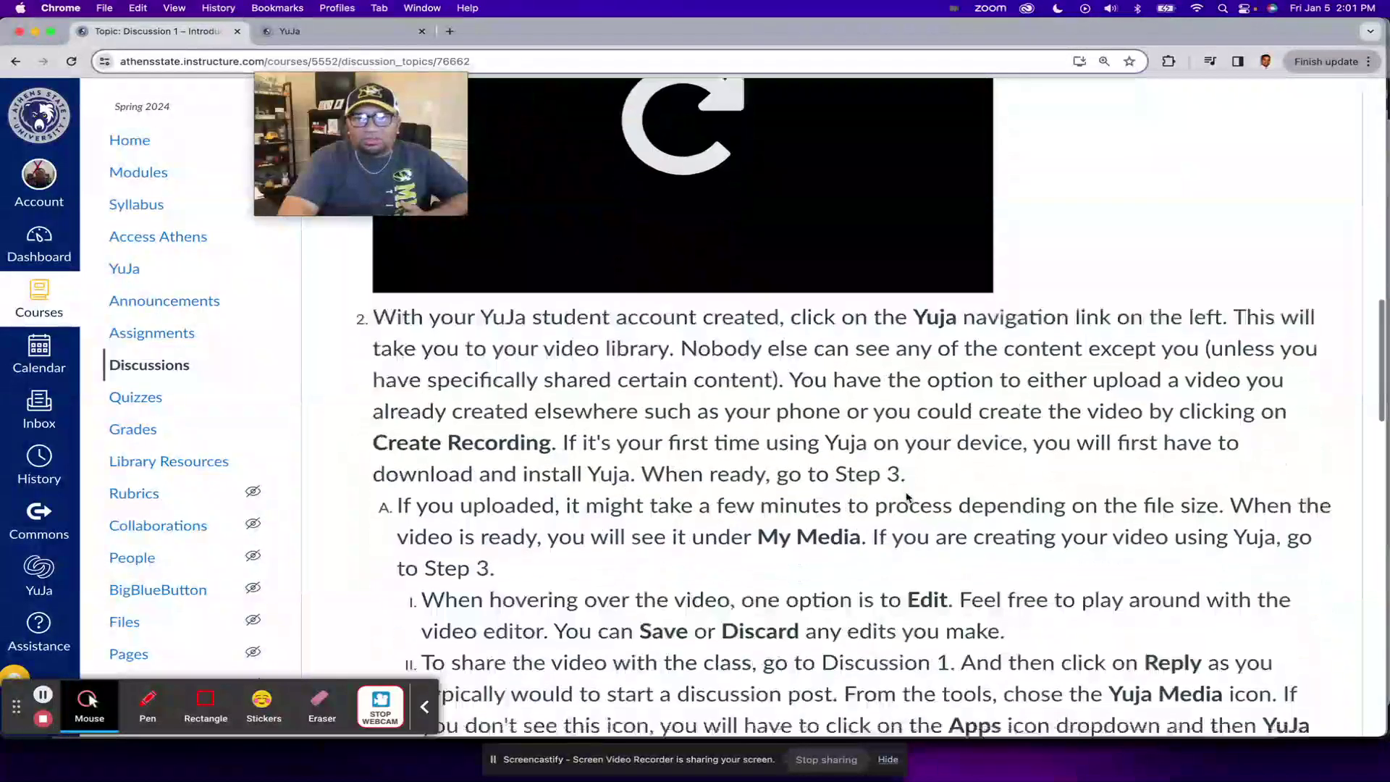
scroll(908, 497, down, 4)
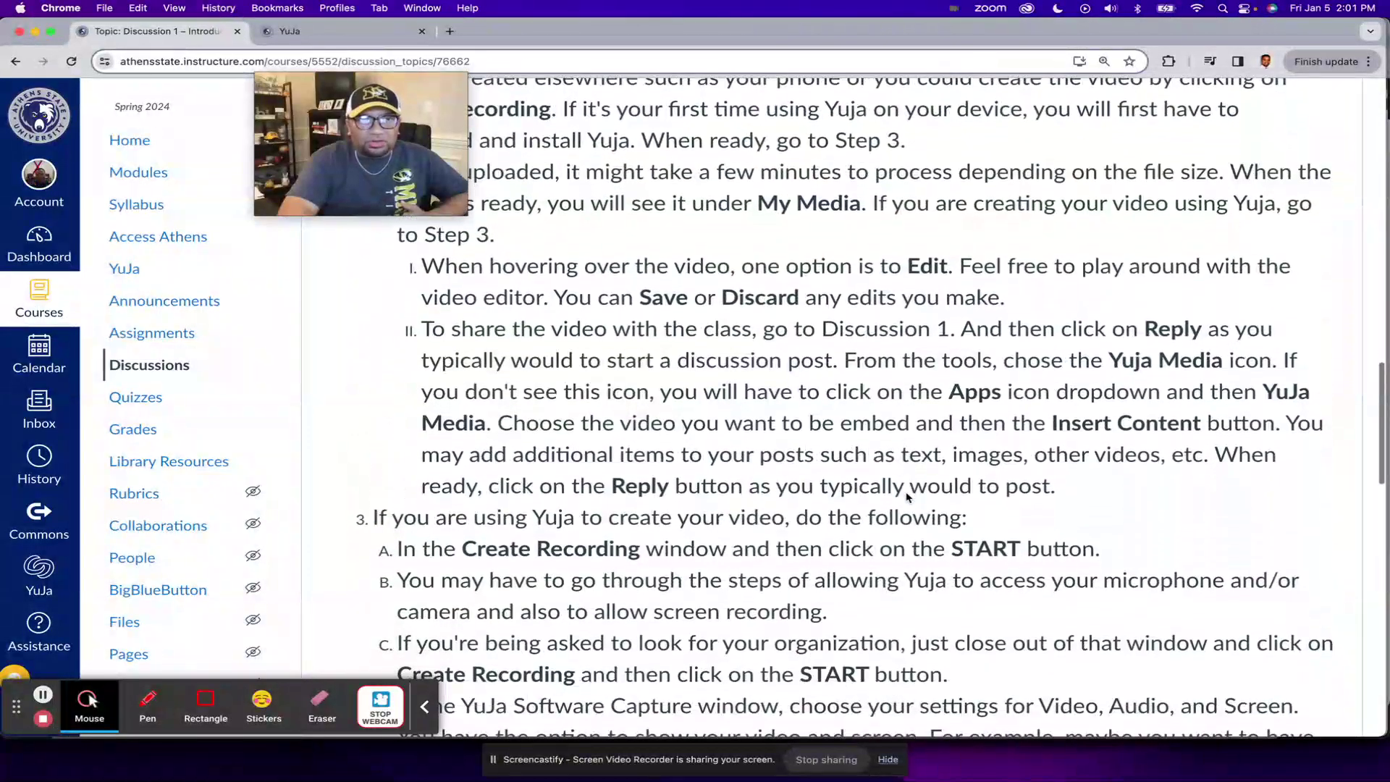